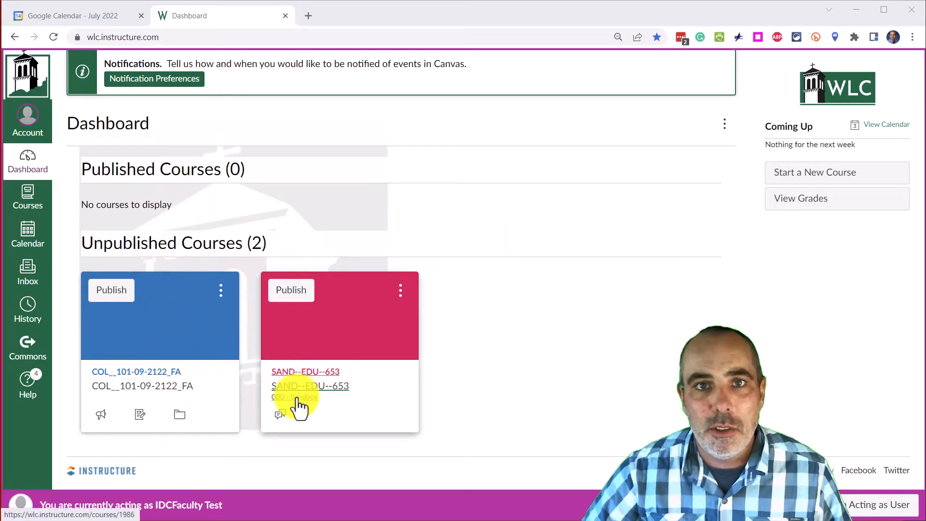
Open the SAND--EDU--653 course from the All Courses list.
left_click(36, 206)
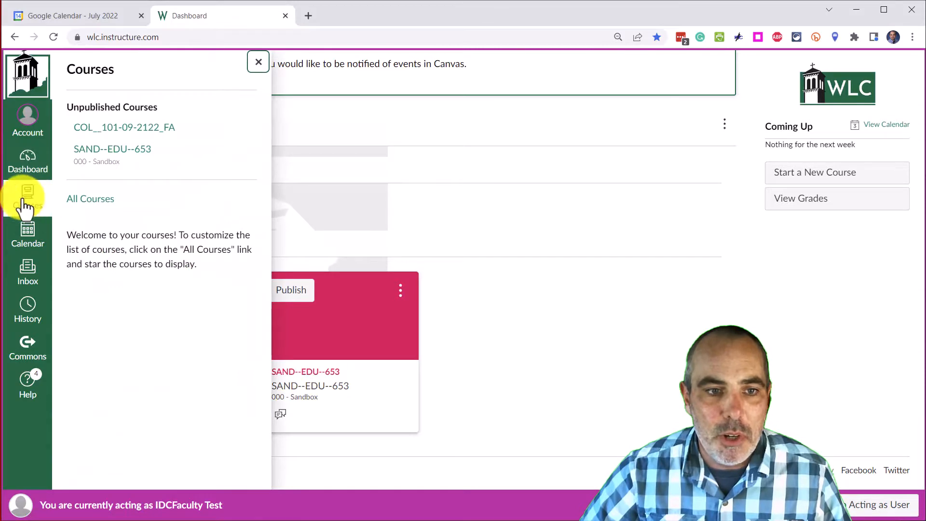
left_click(106, 206)
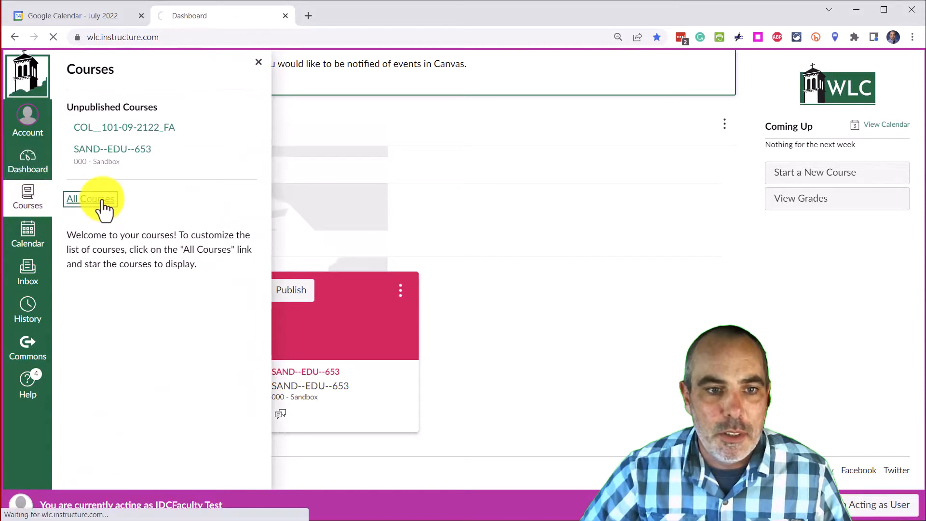
scroll(241, 227, "down", 20)
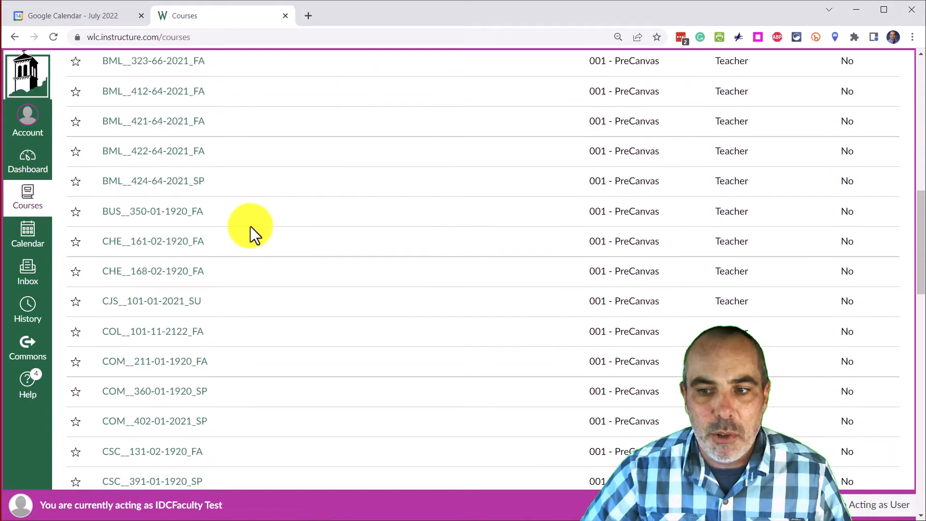
scroll(259, 255, "up", 20)
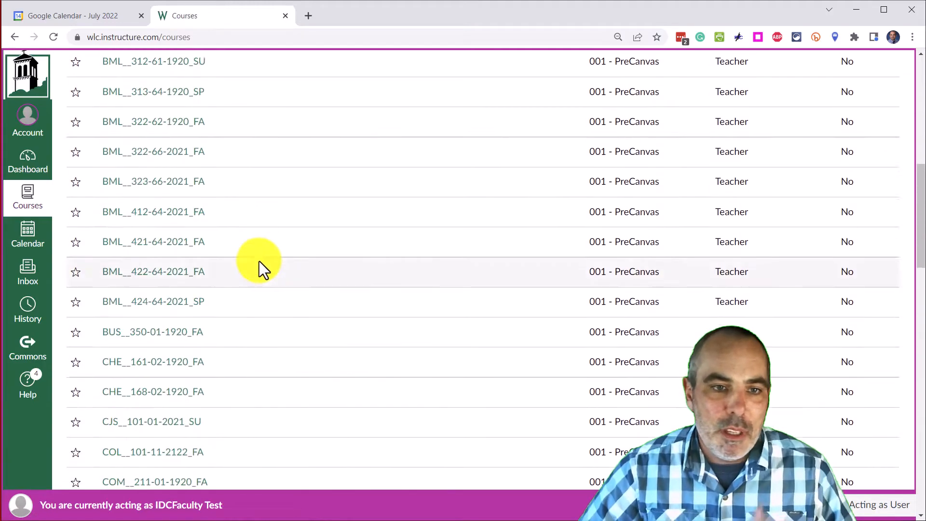
scroll(259, 264, "down", 1)
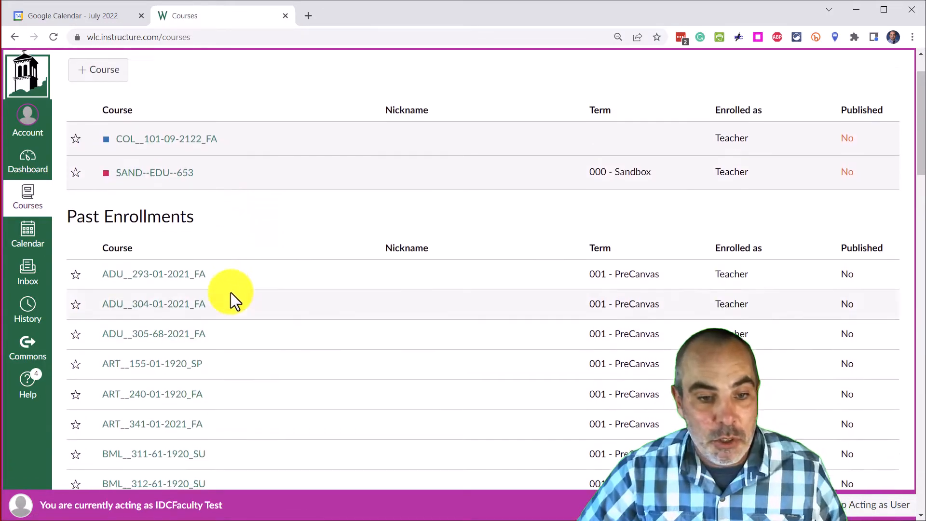
scroll(233, 296, "up", 1)
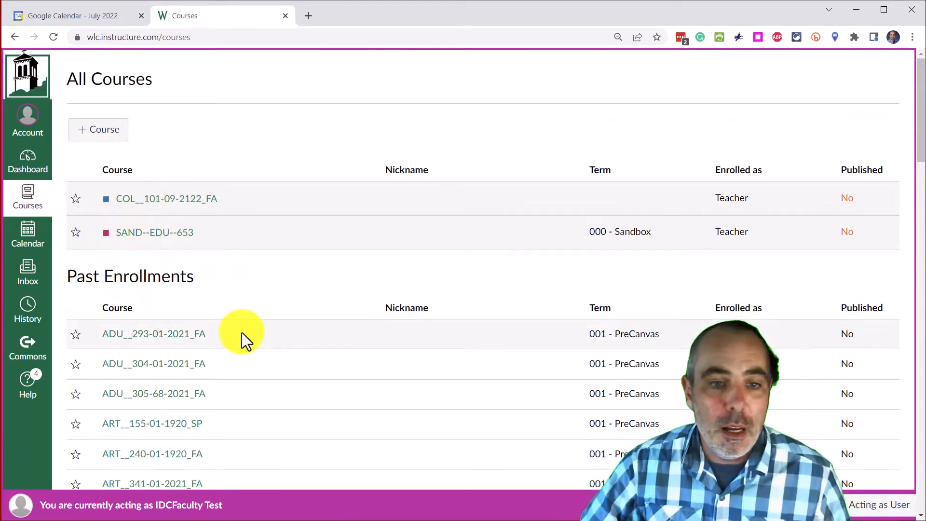
left_click(148, 236)
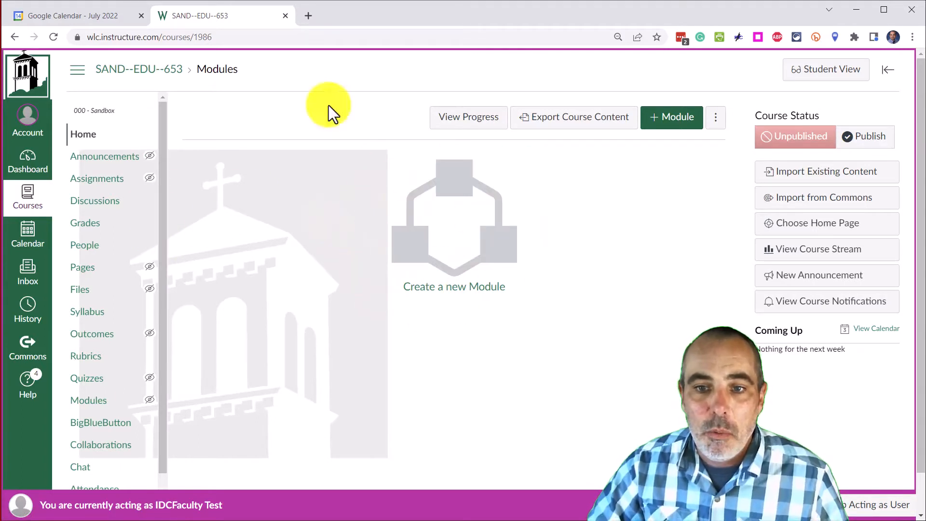
Open the Import Content page and set the content type to Copy a Canvas Course.
left_click(89, 141)
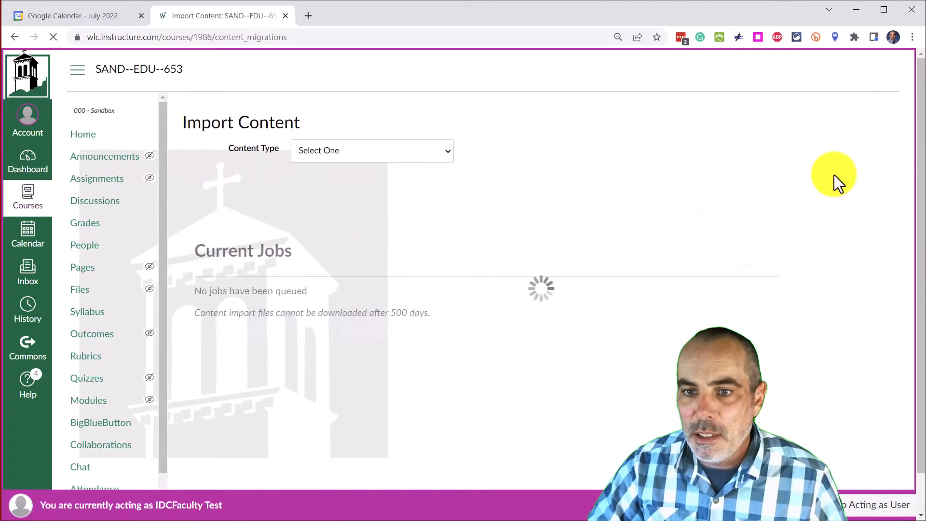
left_click(424, 152)
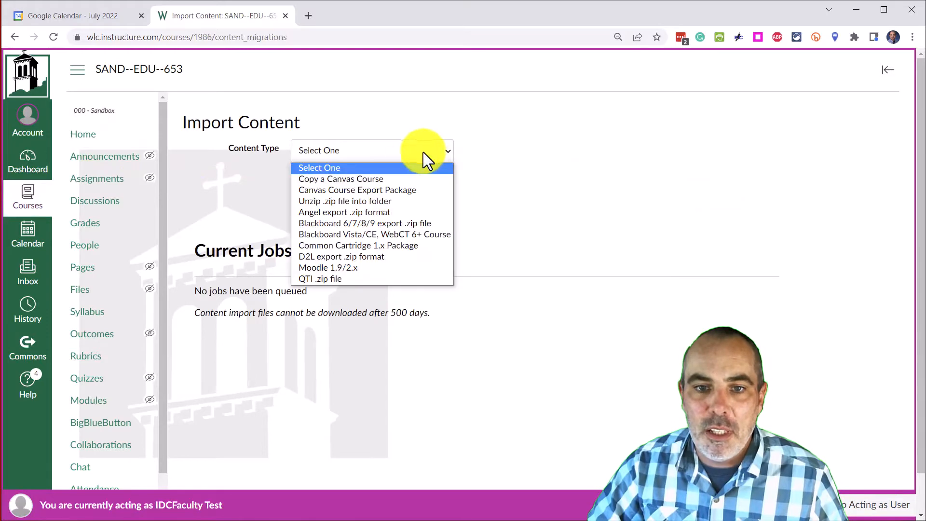
left_click(352, 181)
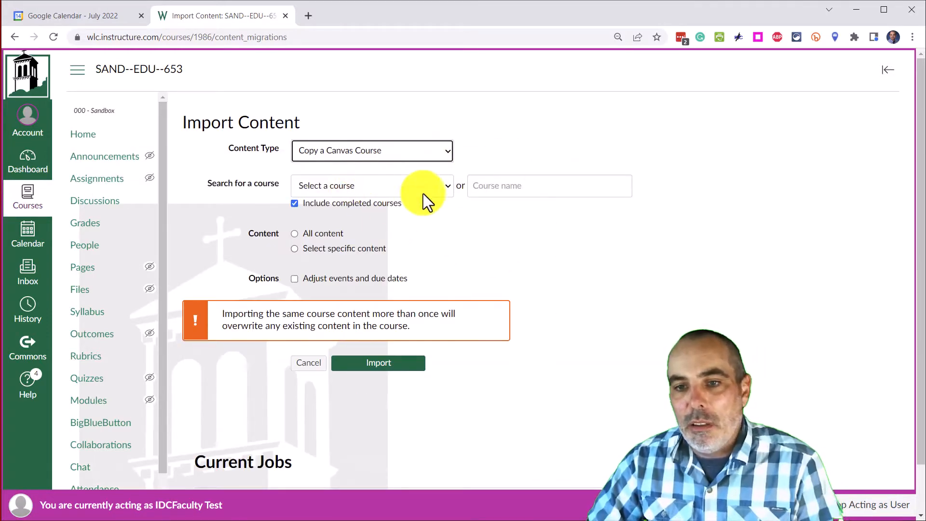
Browse the list of available source courses in the course selector.
left_click(449, 187)
scroll(405, 367, "down", 10)
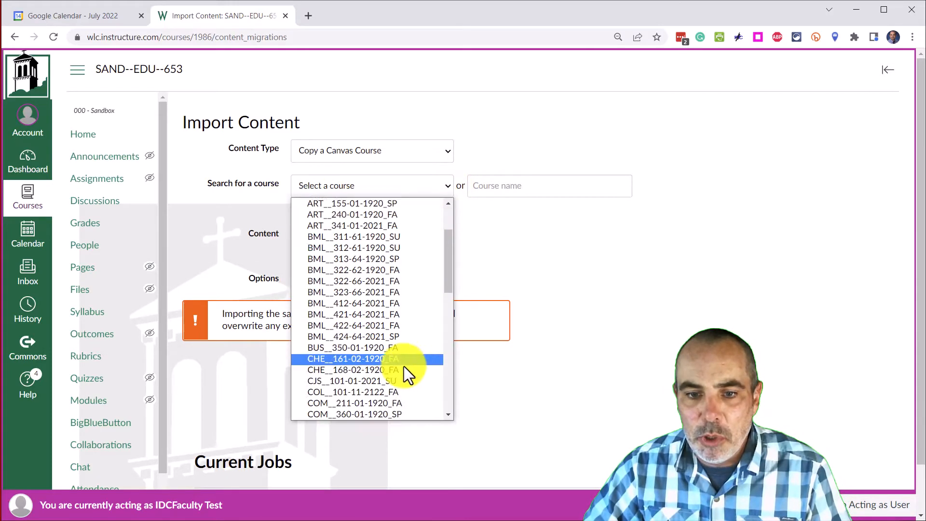
scroll(410, 386, "up", 10)
scroll(410, 389, "down", 10)
scroll(412, 381, "up", 10)
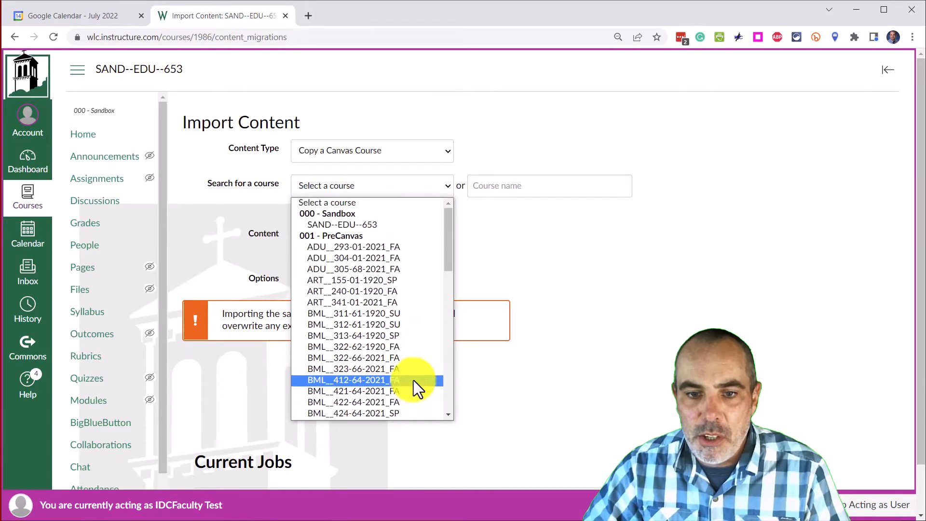
scroll(413, 380, "down", 10)
scroll(412, 380, "up", 10)
left_click(606, 285)
Search the course name field for adu, bml and 105, clearing each search afterward.
left_click(531, 192)
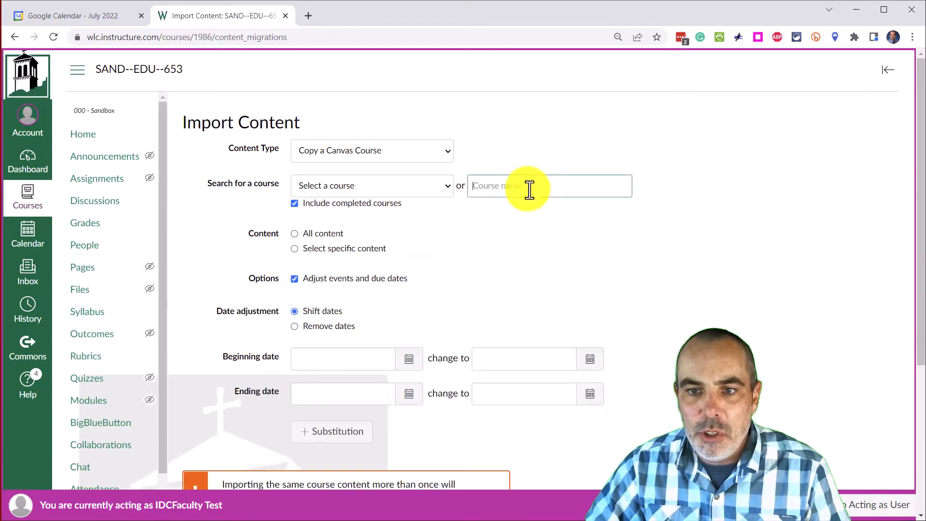
type("adu")
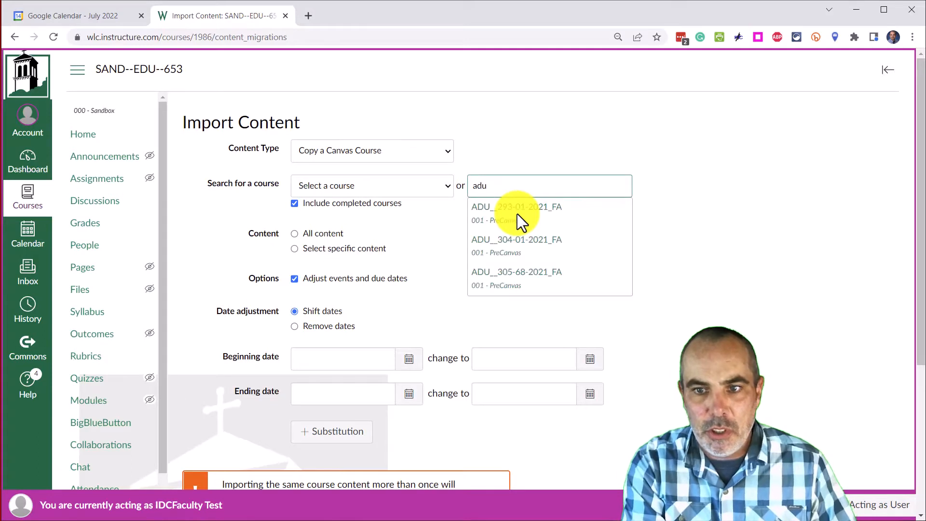
key("BackSpace")
key("BackSpace")
key("BackSpace")
type("bml")
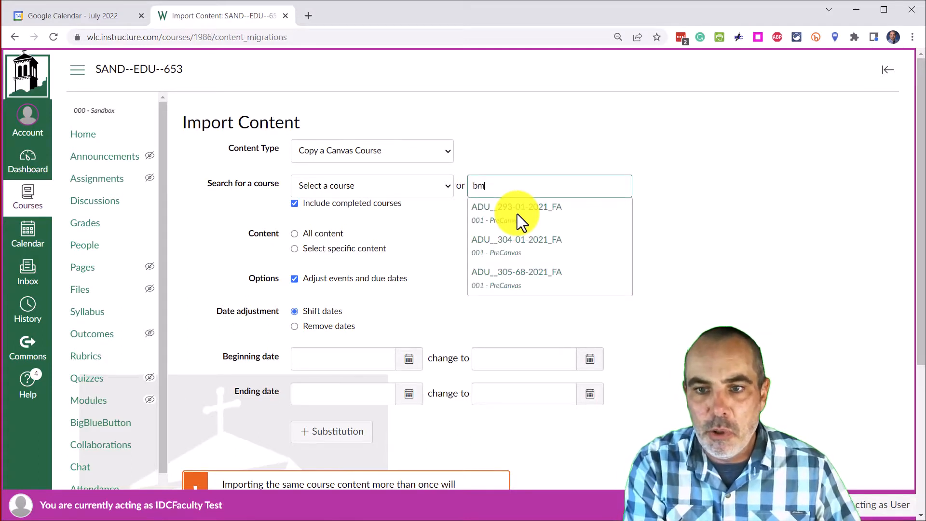
key("BackSpace")
key("BackSpace")
key("BackSpace")
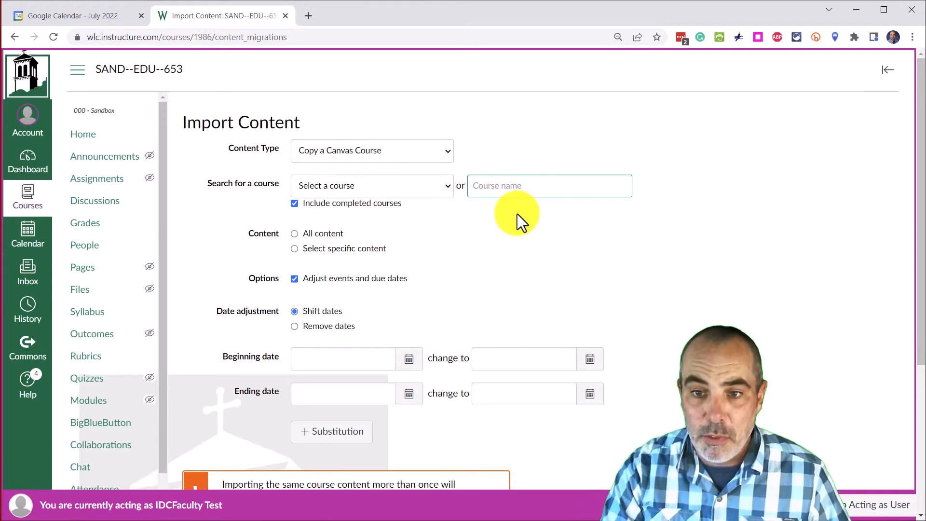
type("105")
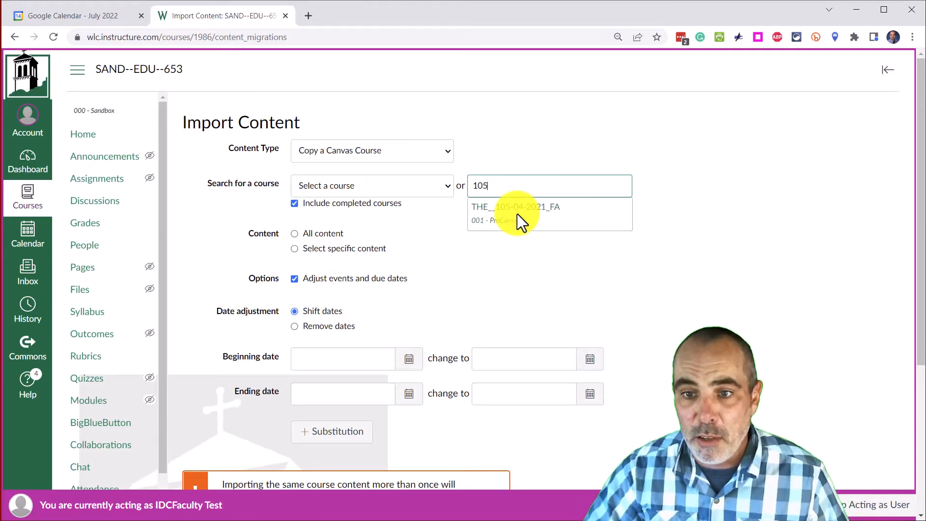
left_click_drag(504, 186, 426, 192)
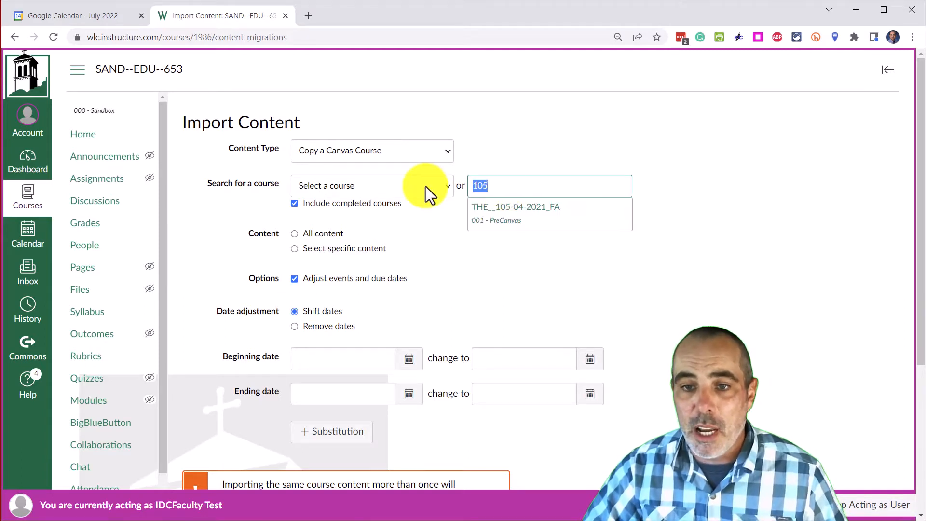
key("BackSpace")
Select ADU__293-01-2021_FA as the source course and choose All content.
left_click(348, 186)
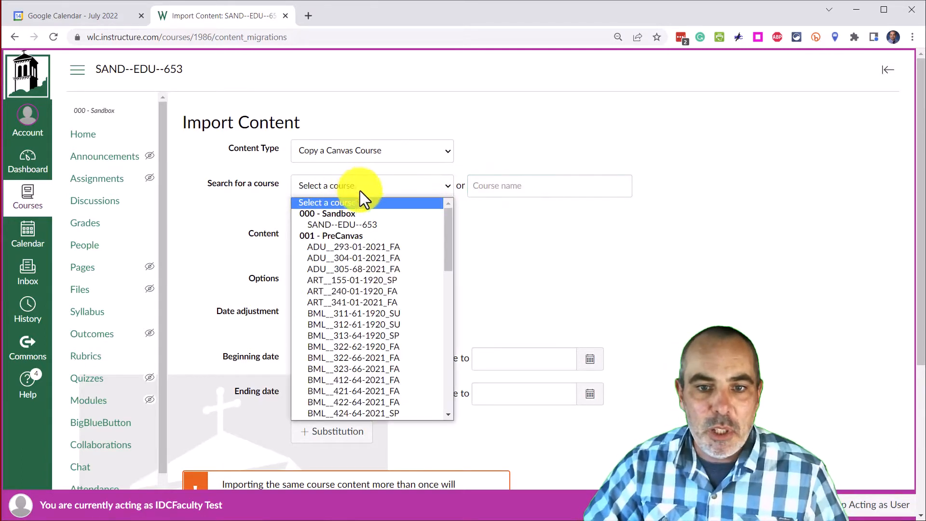
left_click(359, 247)
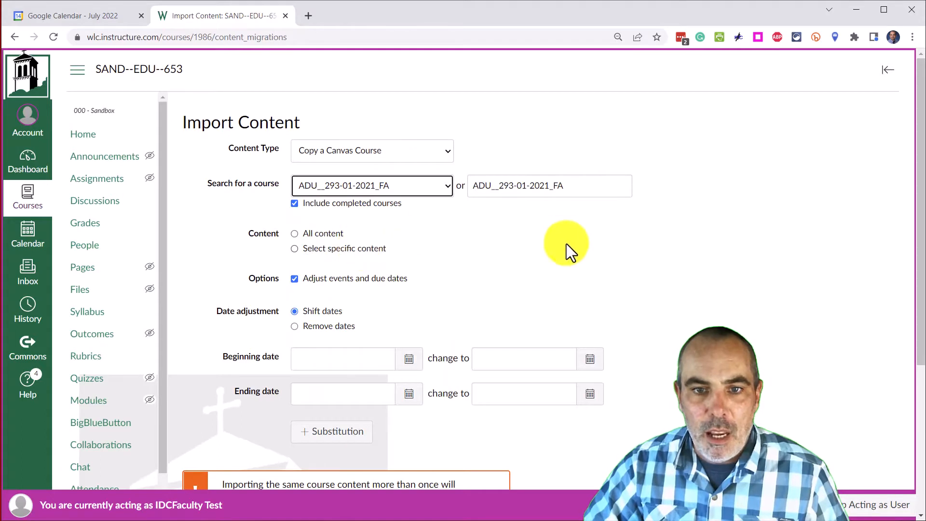
left_click(294, 234)
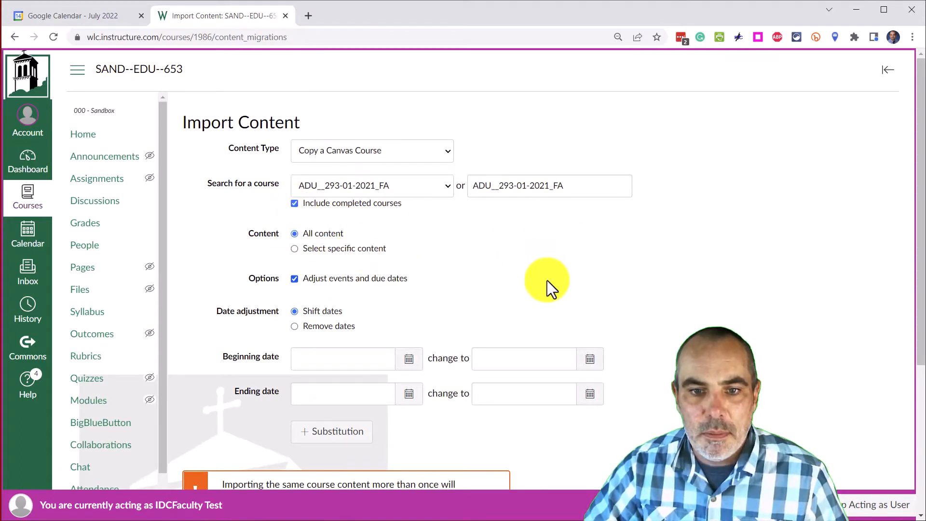
Try the Shift dates and Remove dates options and leave Adjust events and due dates unchecked.
left_click(295, 284)
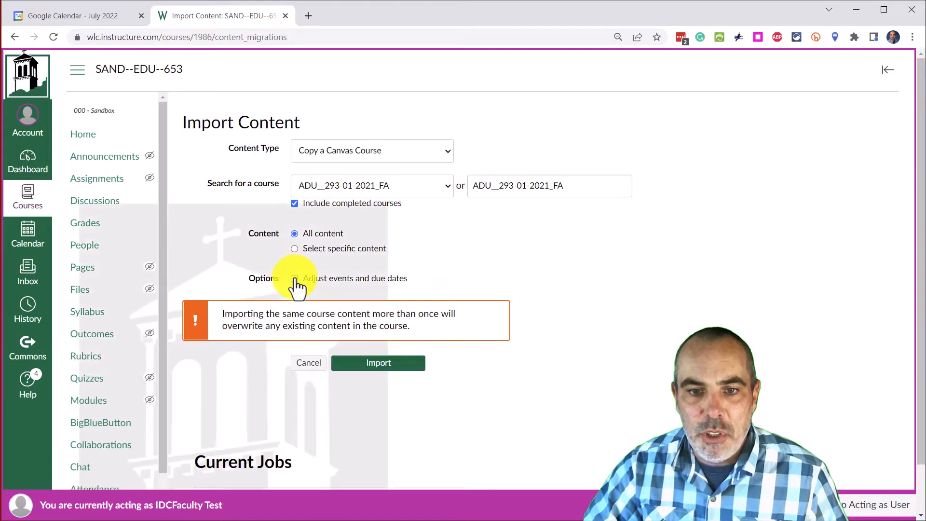
left_click(296, 284)
left_click(296, 284)
left_click(298, 285)
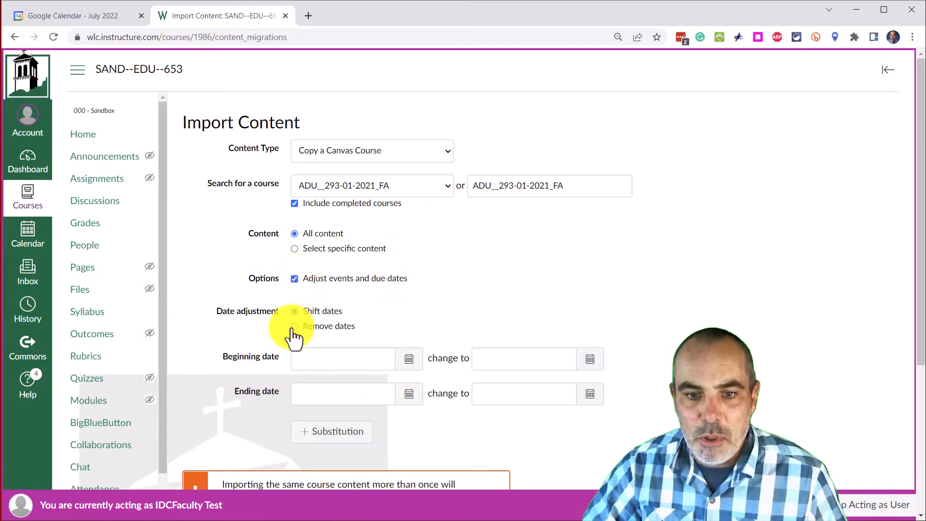
left_click(295, 328)
left_click(295, 285)
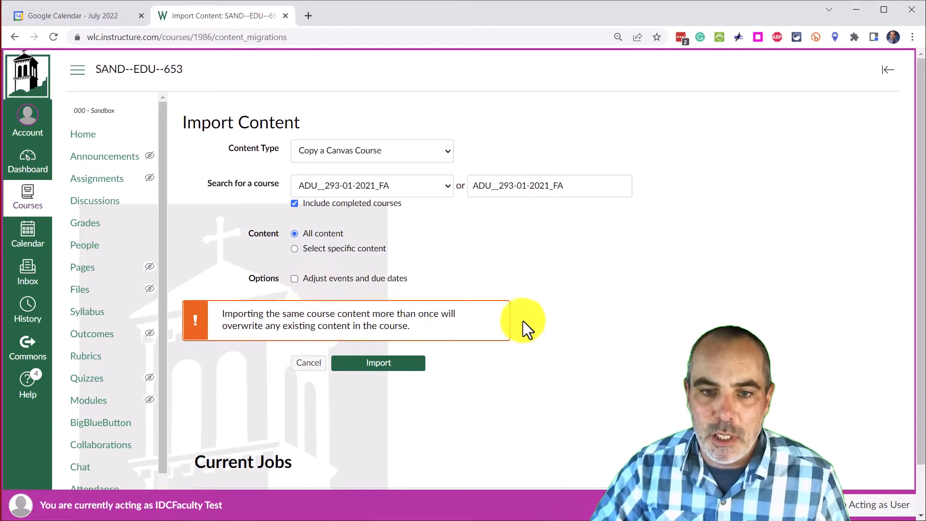
Import the selected course content into the sandbox course.
scroll(522, 321, "down", 1)
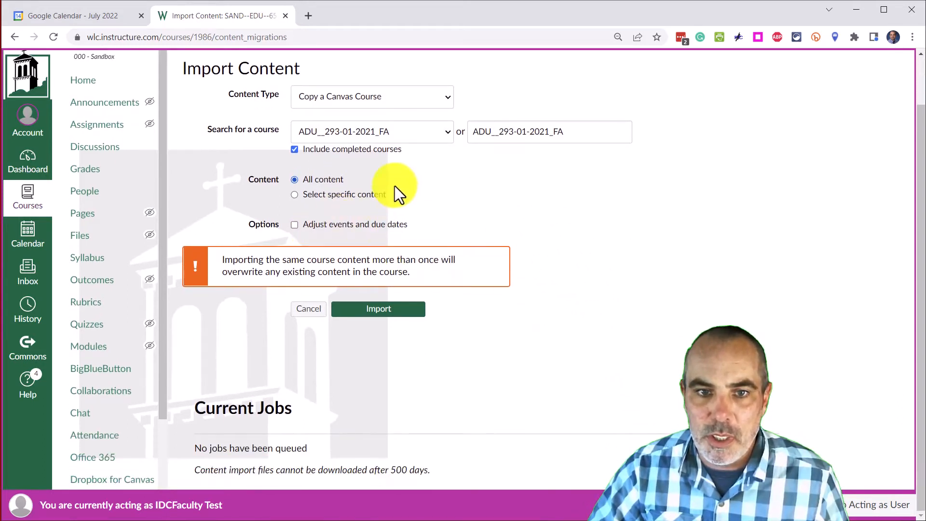
scroll(394, 186, "up", 1)
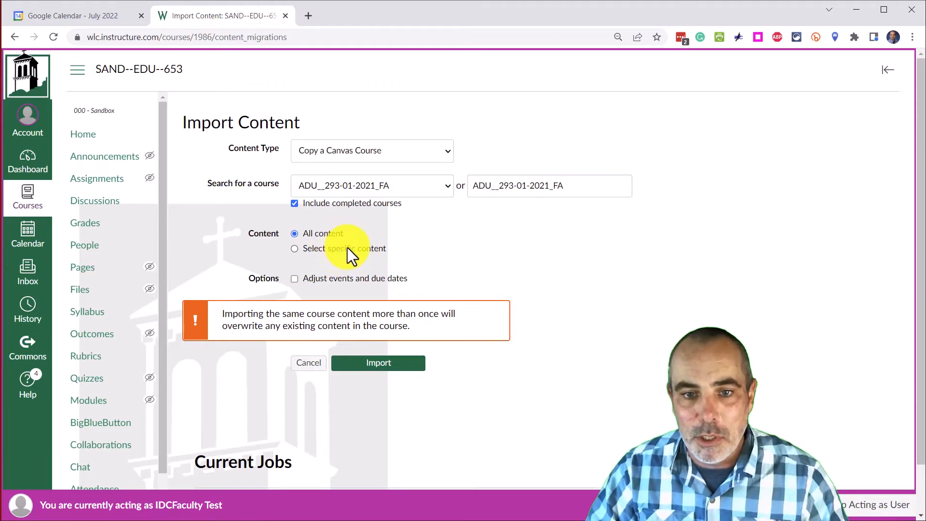
left_click(378, 365)
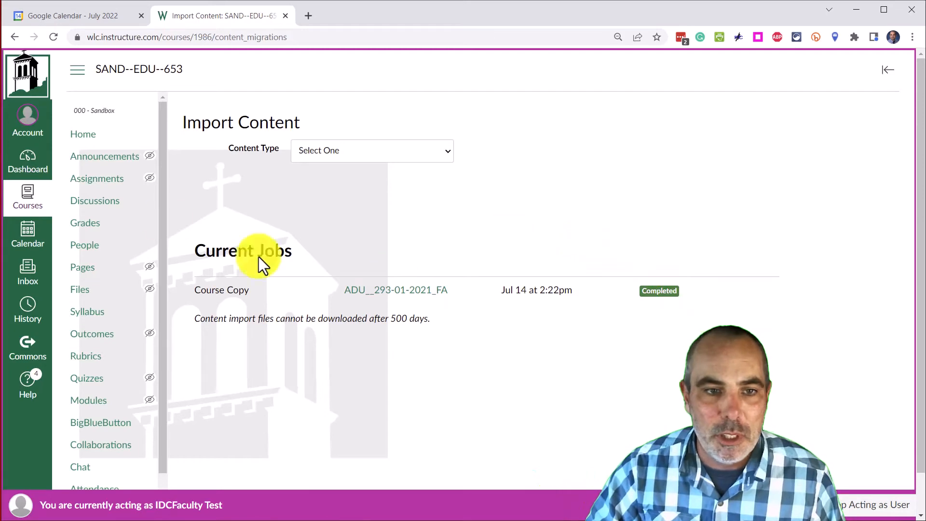
Open the course home page and review the imported modules and their items.
left_click(81, 140)
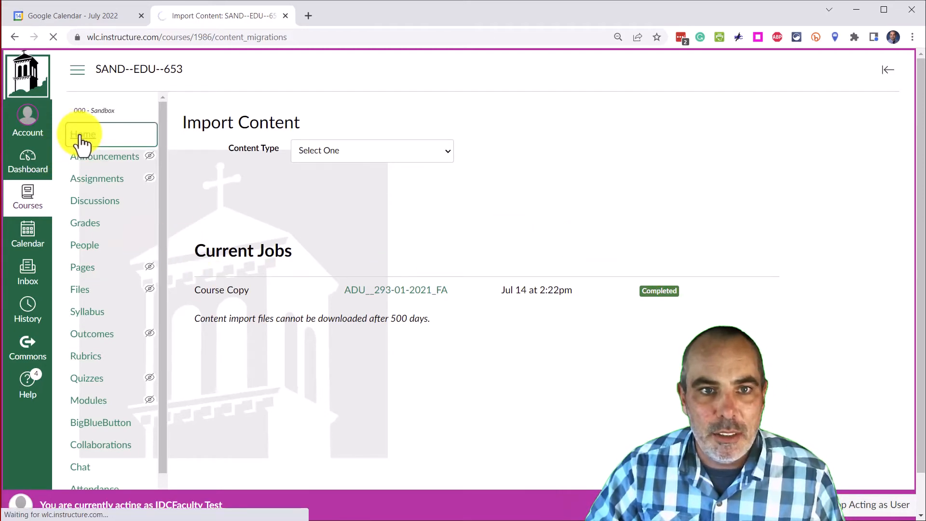
scroll(411, 188, "down", 5)
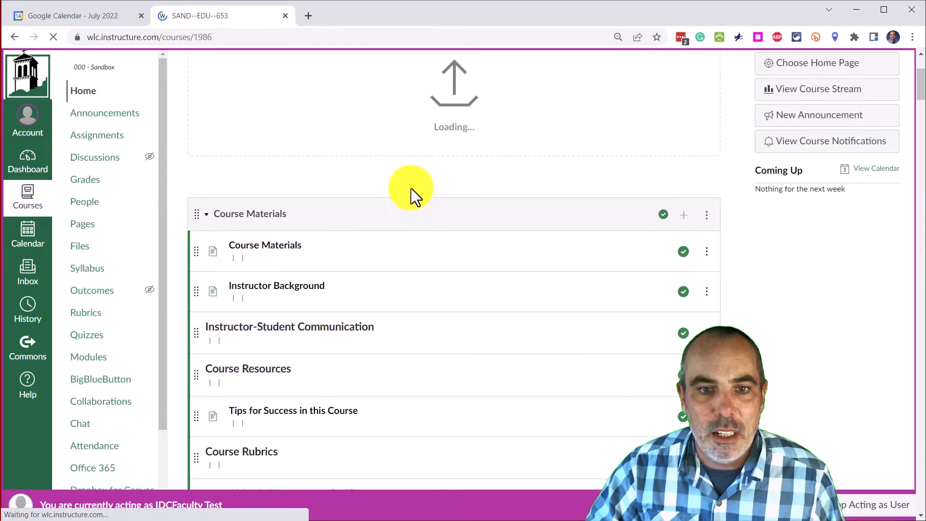
scroll(346, 152, "down", 20)
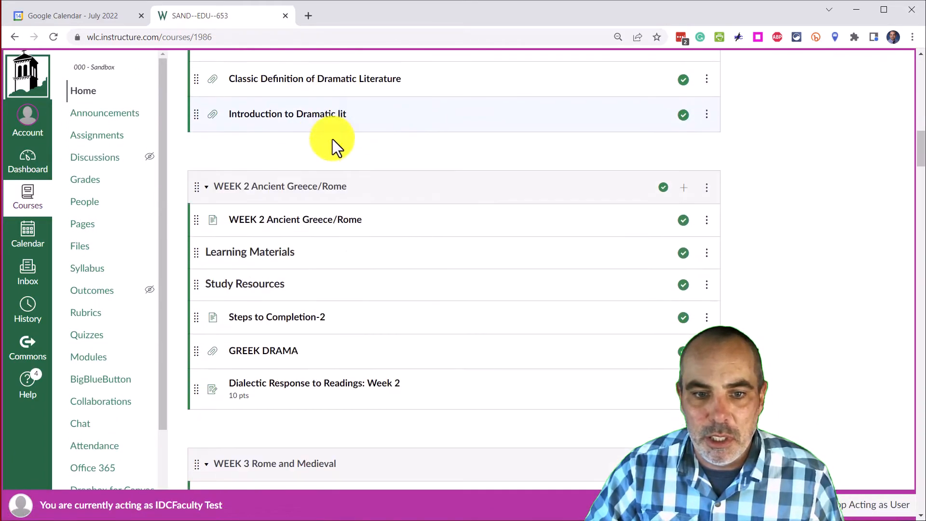
scroll(314, 161, "down", 20)
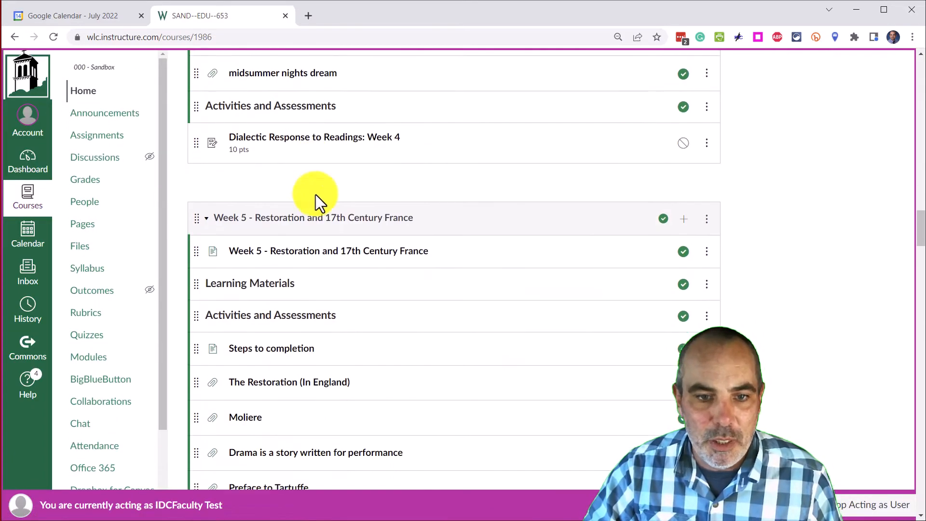
scroll(321, 205, "down", 7)
scroll(333, 227, "up", 20)
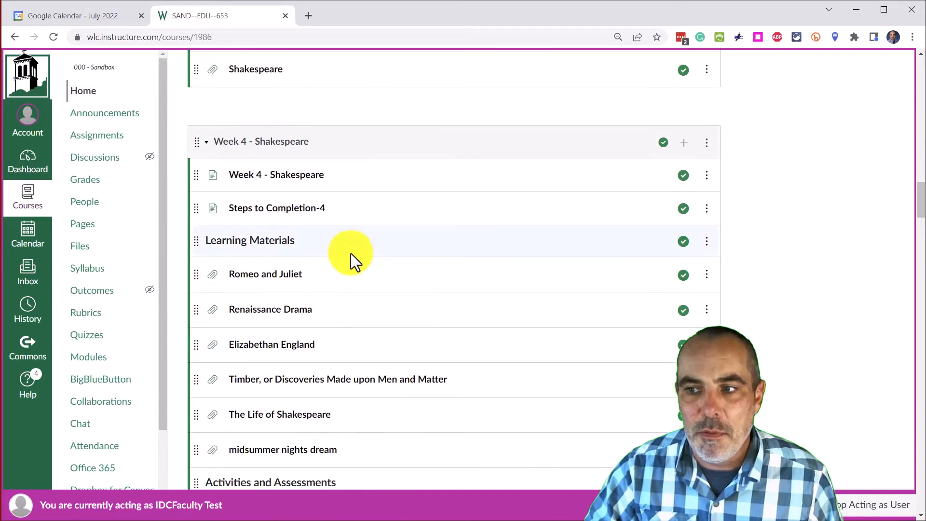
scroll(346, 240, "up", 20)
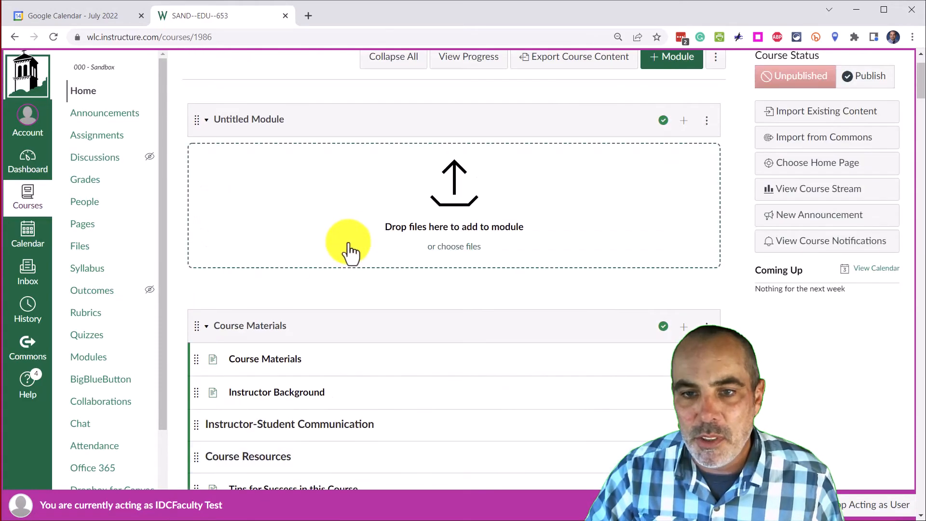
scroll(343, 238, "down", 6)
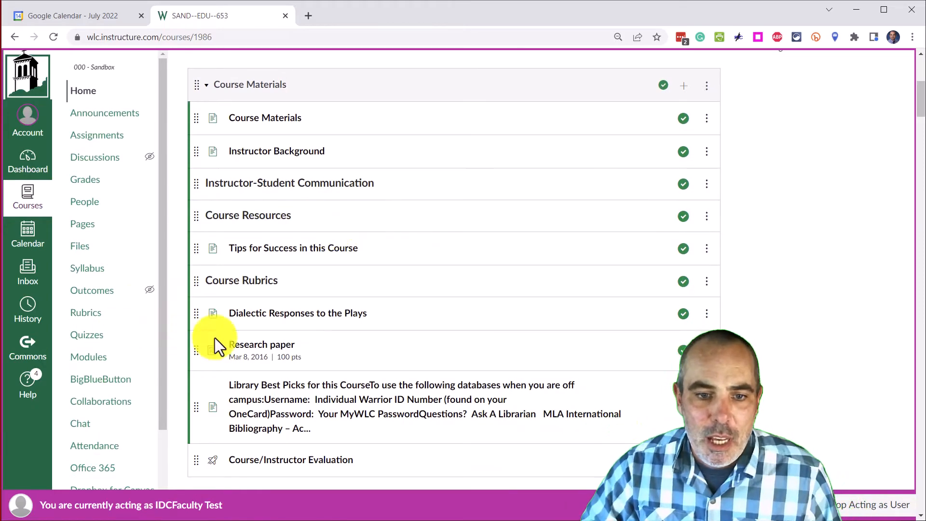
scroll(318, 282, "down", 3)
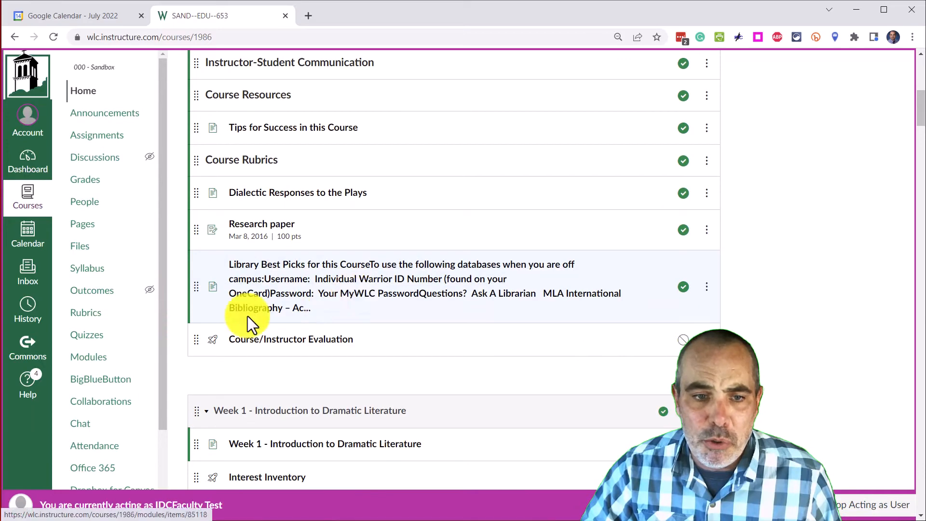
Review the imported quizzes and surveys in the sandbox course.
left_click(97, 336)
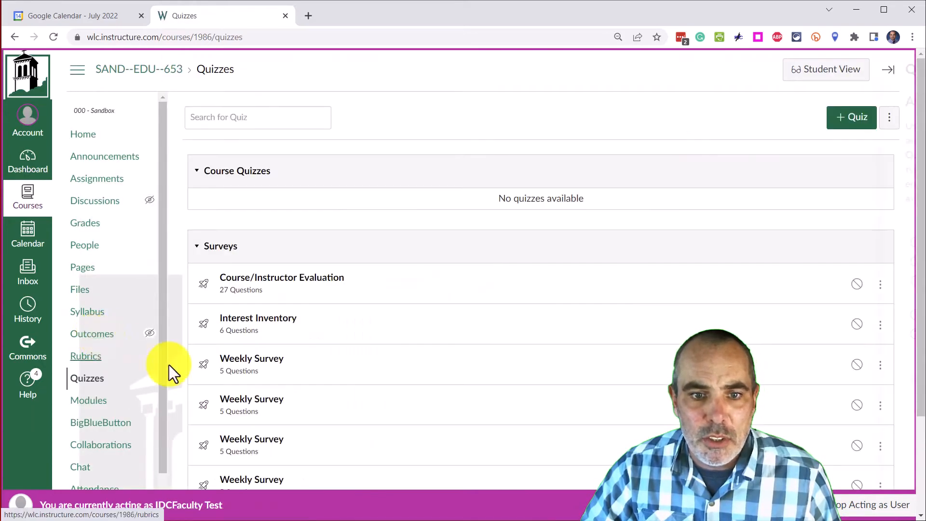
scroll(361, 374, "down", 3)
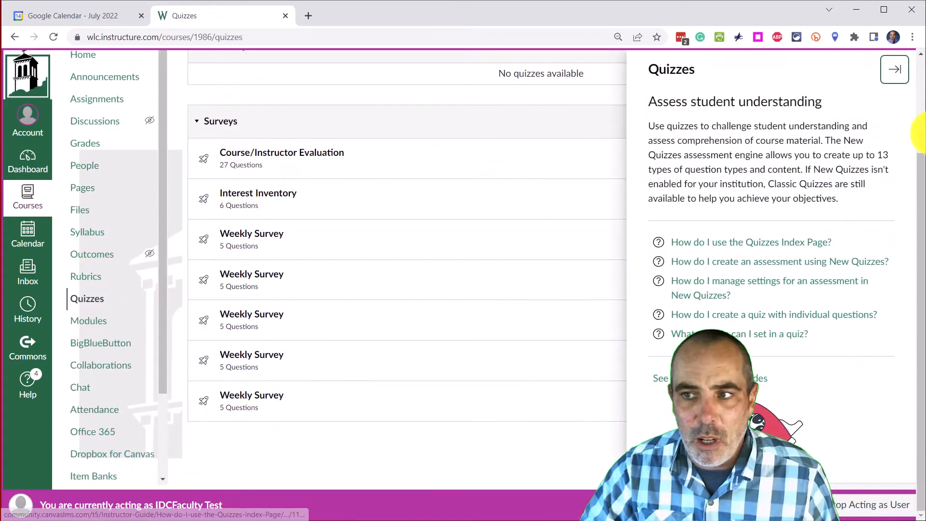
left_click(894, 78)
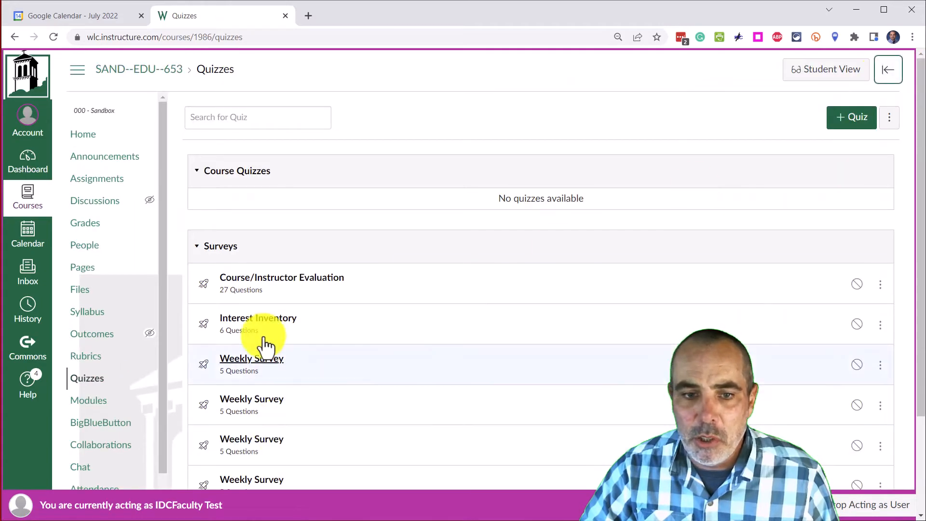
scroll(267, 364, "down", 3)
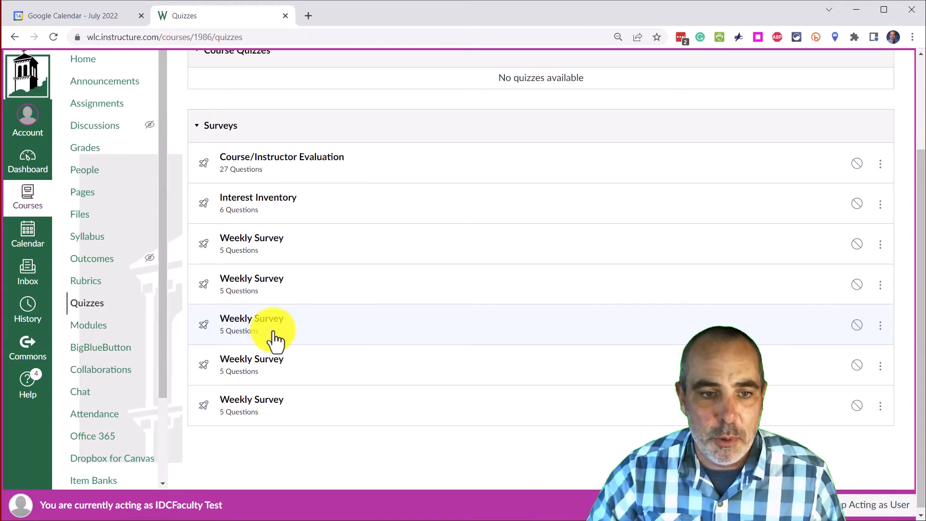
scroll(273, 339, "up", 2)
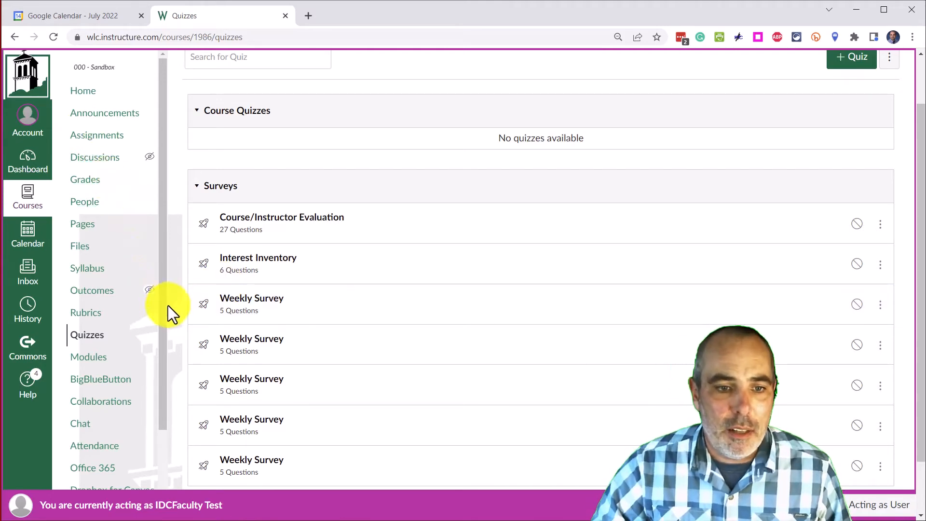
Remove the Research paper item from the first module on the Modules page.
left_click(97, 368)
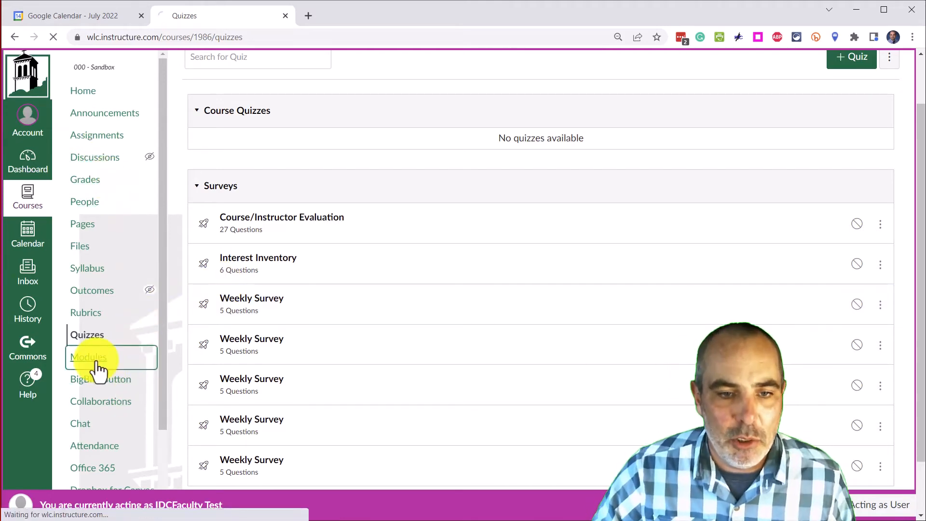
scroll(449, 284, "down", 3)
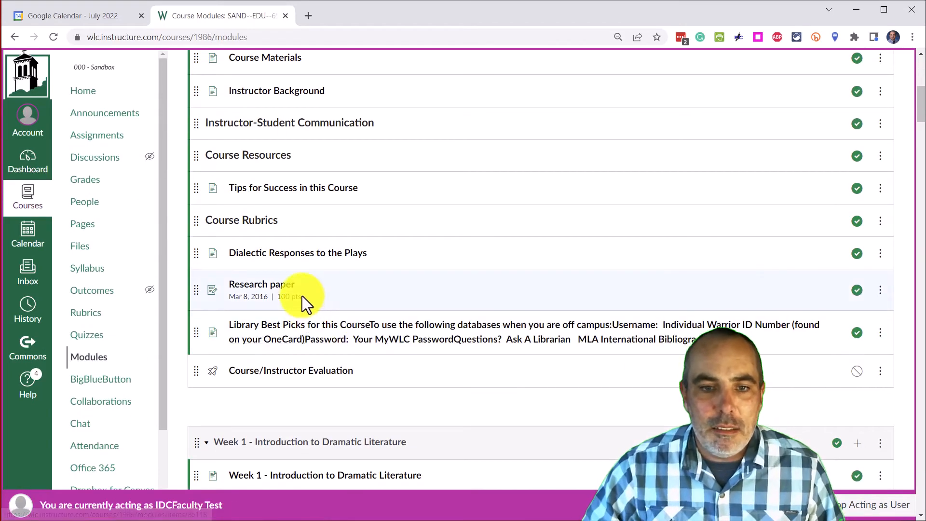
left_click(880, 290)
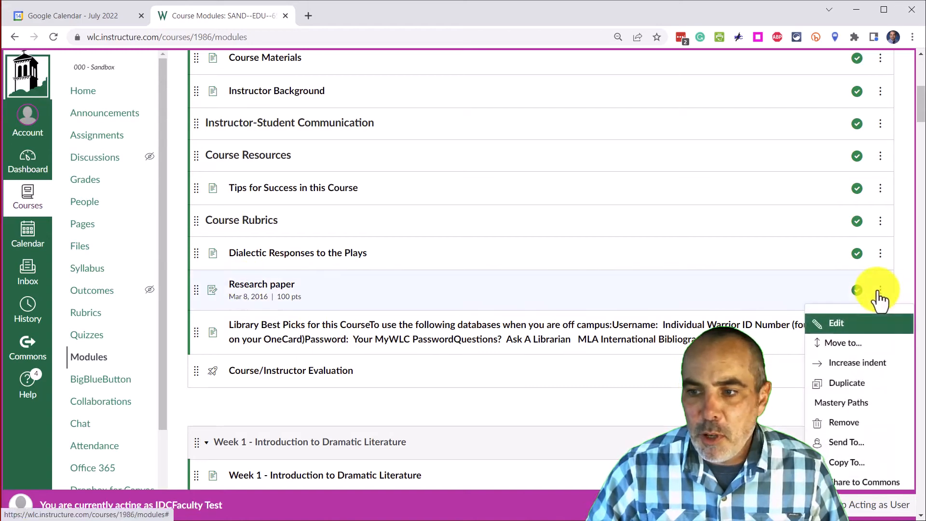
left_click(849, 425)
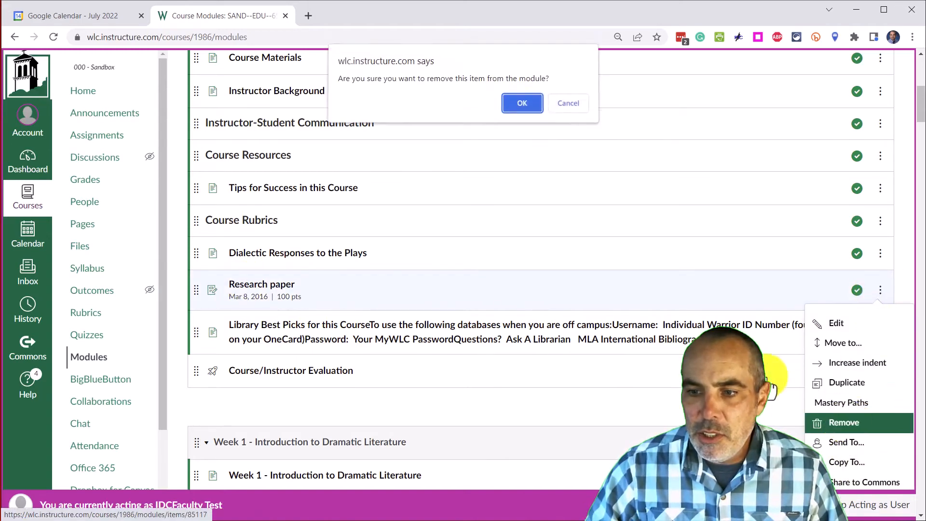
left_click(523, 99)
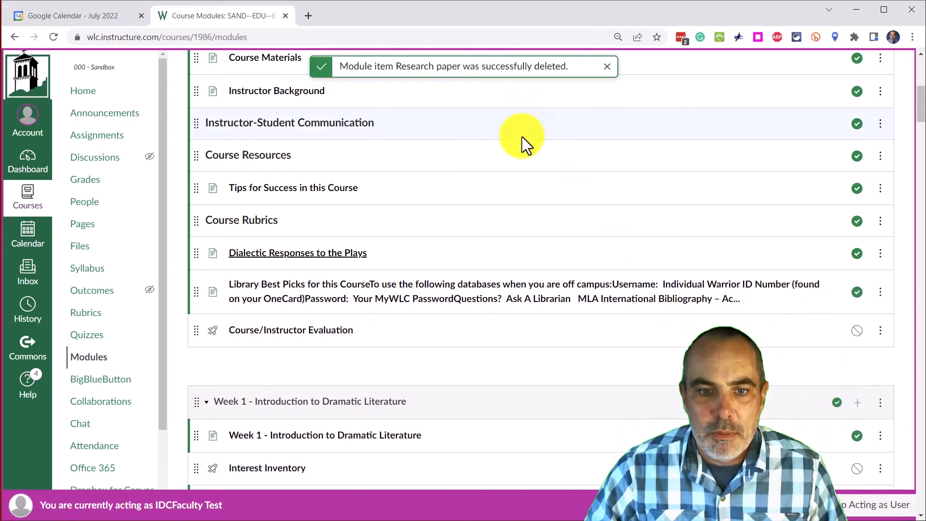
Remove the Library Best Picks for this Course item from the same module.
scroll(327, 141, "down", 1)
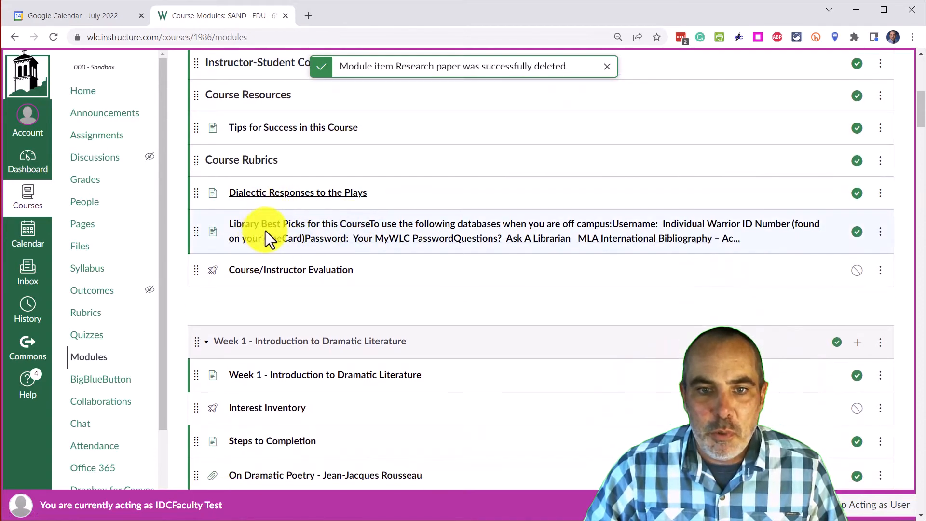
left_click(880, 232)
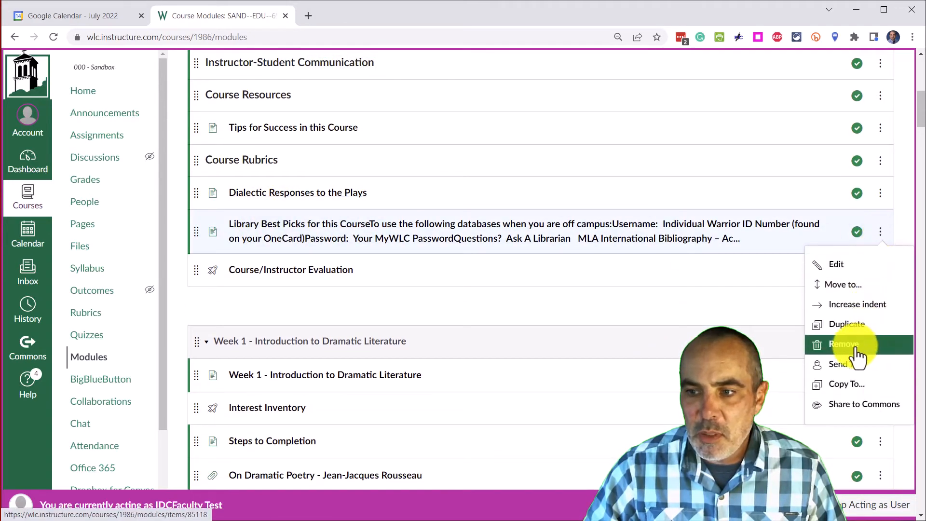
left_click(843, 348)
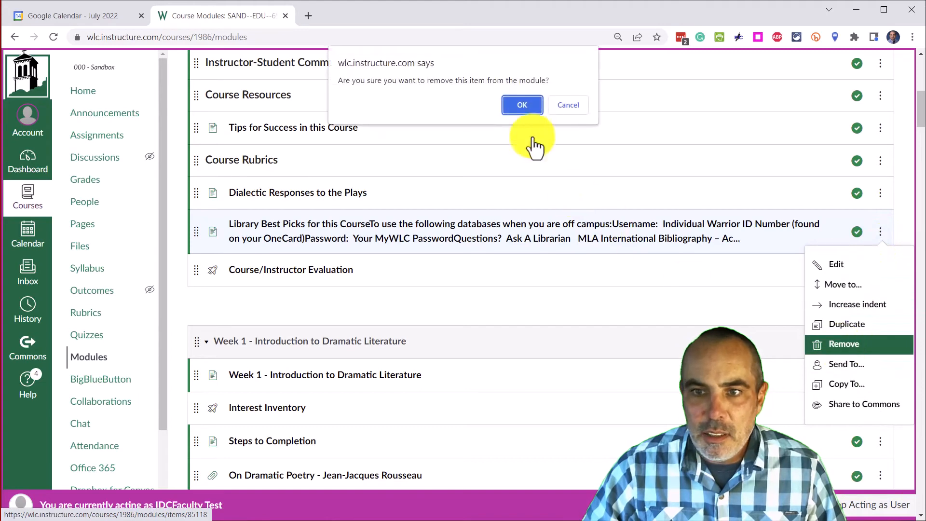
left_click(522, 103)
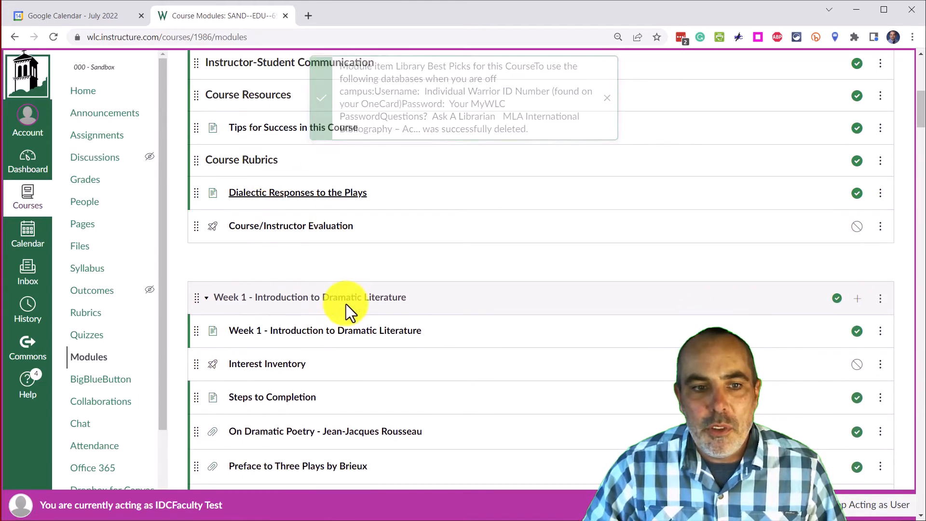
Review the imported assignments and the list of course pages.
left_click(95, 137)
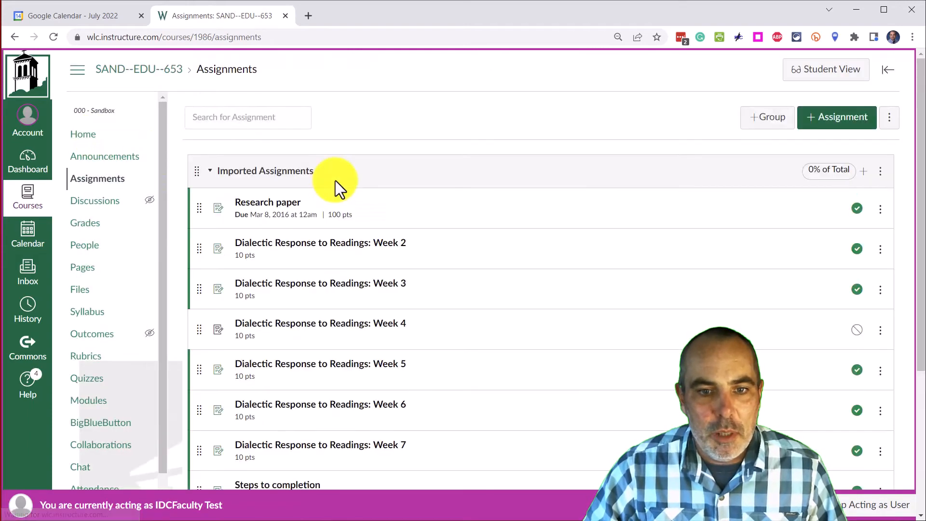
scroll(335, 180, "down", 1)
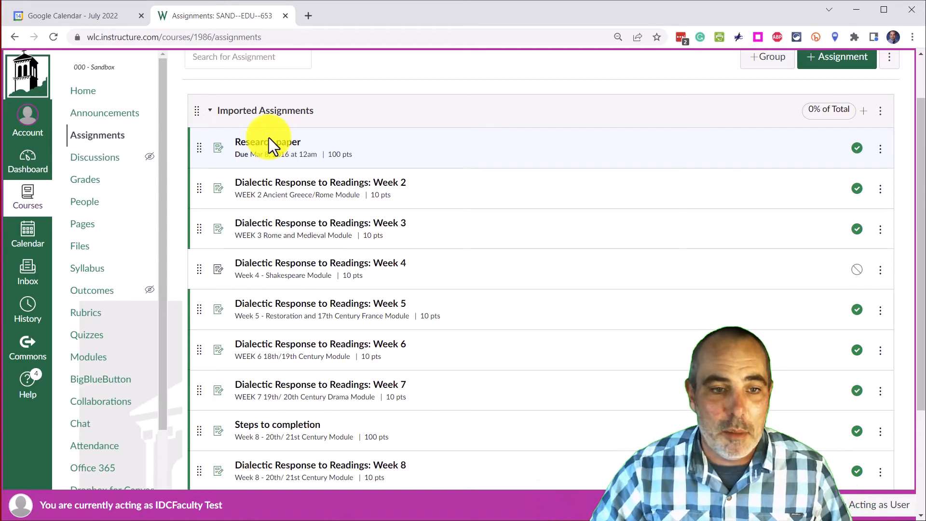
left_click(95, 233)
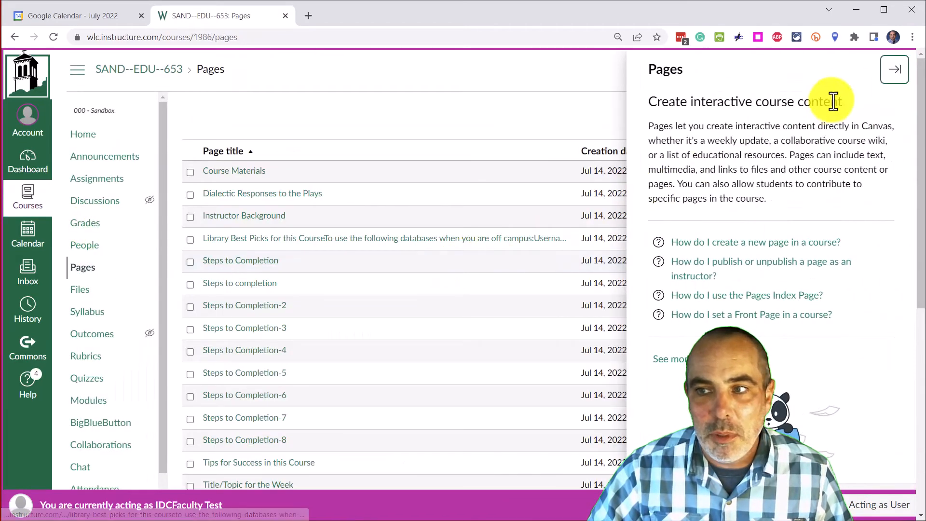
left_click(893, 71)
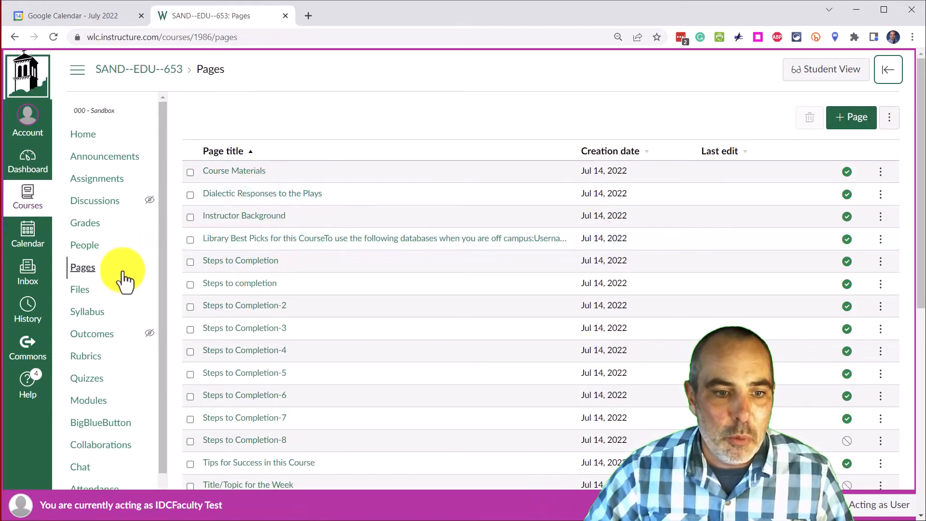
scroll(114, 306, "down", 2)
scroll(112, 305, "up", 2)
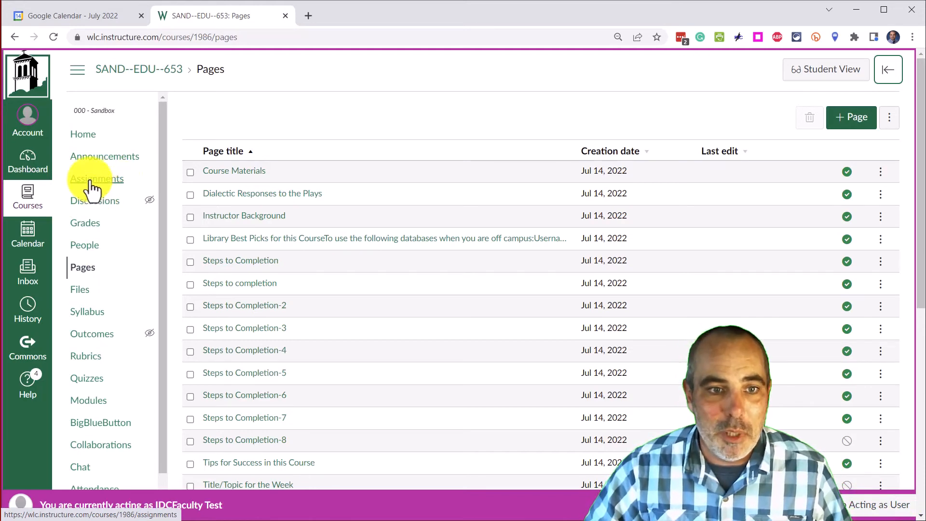
scroll(96, 263, "down", 2)
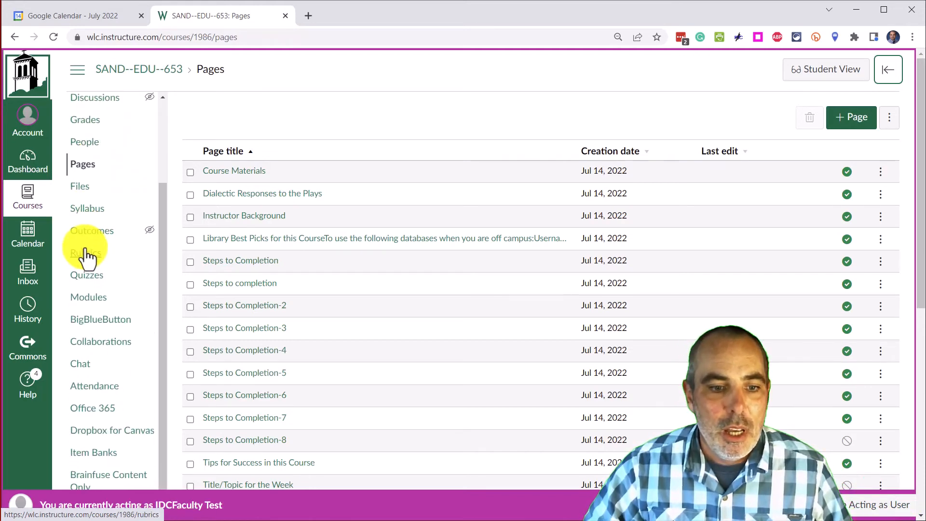
scroll(116, 217, "up", 2)
scroll(116, 217, "down", 2)
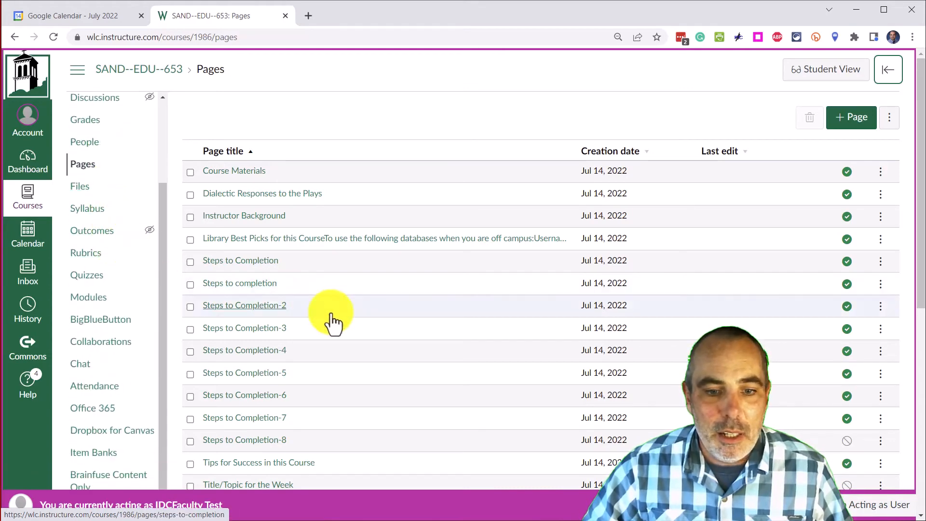
scroll(331, 321, "down", 7)
In course navigation settings, hide every item except Home, Announcements, Grades, People, Syllabus, Modules and Brainfuse Content Only.
left_click(82, 467)
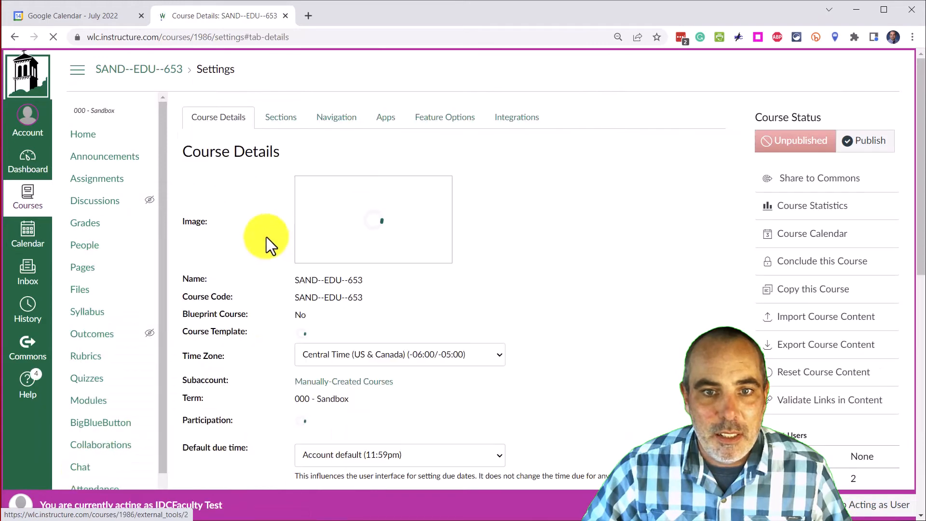
left_click(337, 125)
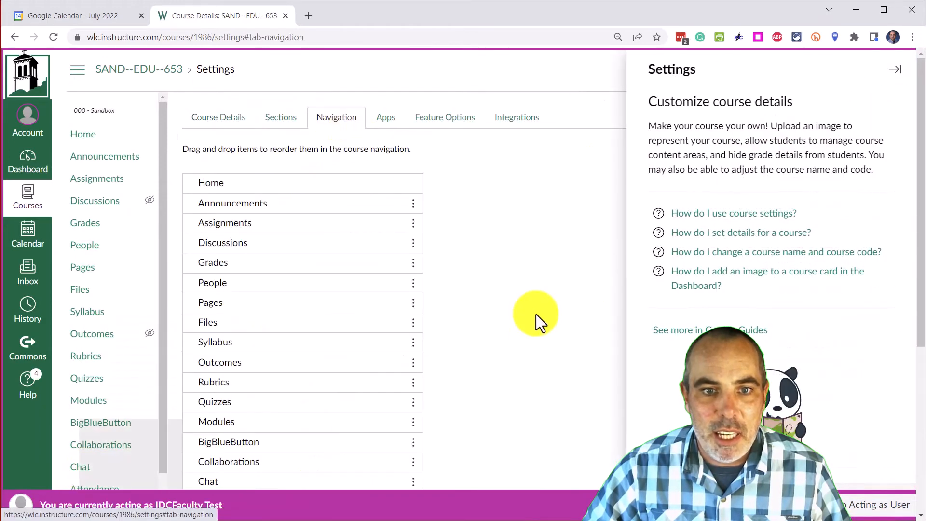
scroll(535, 316, "down", 5)
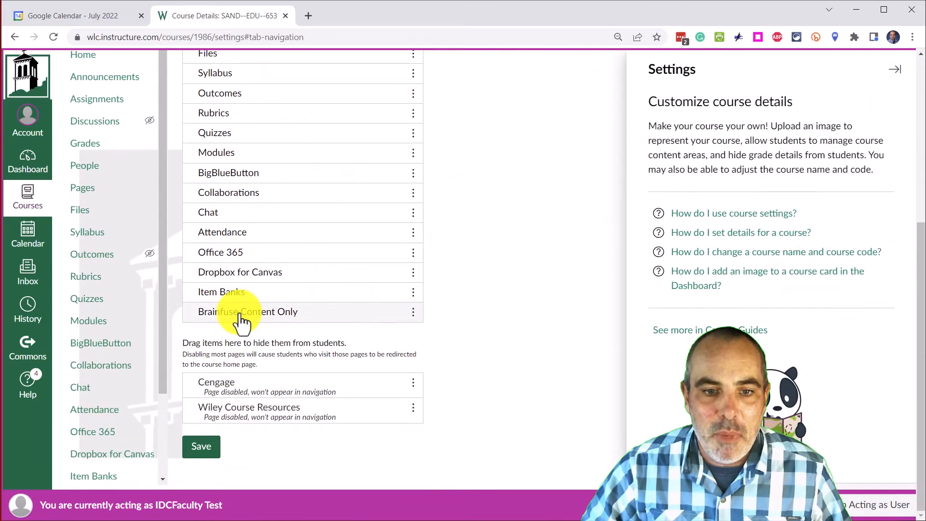
left_click_drag(241, 296, 227, 388)
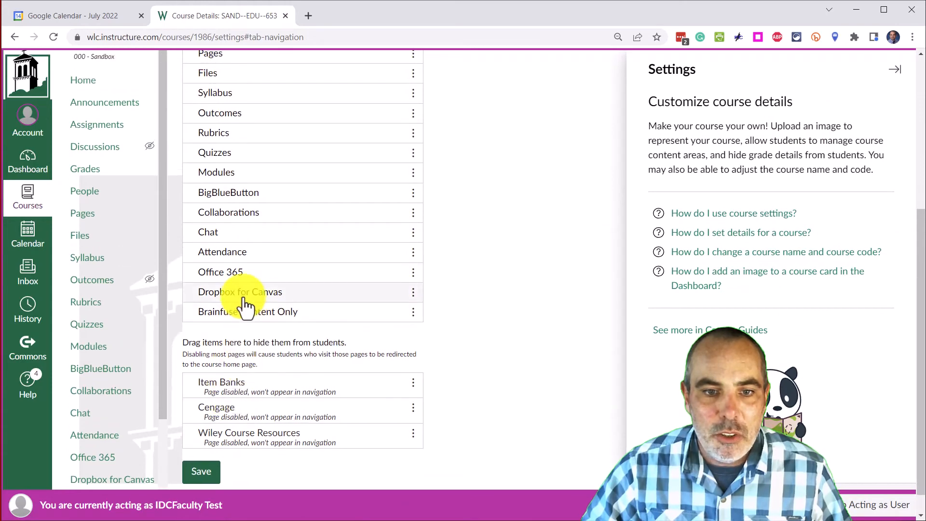
left_click_drag(244, 300, 232, 386)
left_click_drag(236, 272, 224, 374)
left_click_drag(238, 251, 241, 347)
left_click_drag(239, 241, 238, 333)
left_click_drag(244, 212, 244, 315)
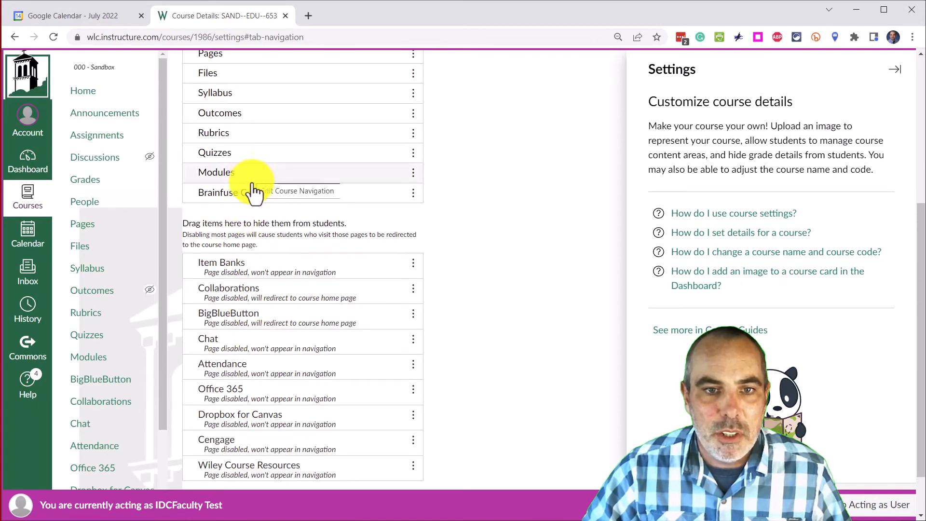
scroll(246, 203, "up", 1)
left_click_drag(238, 211, 225, 377)
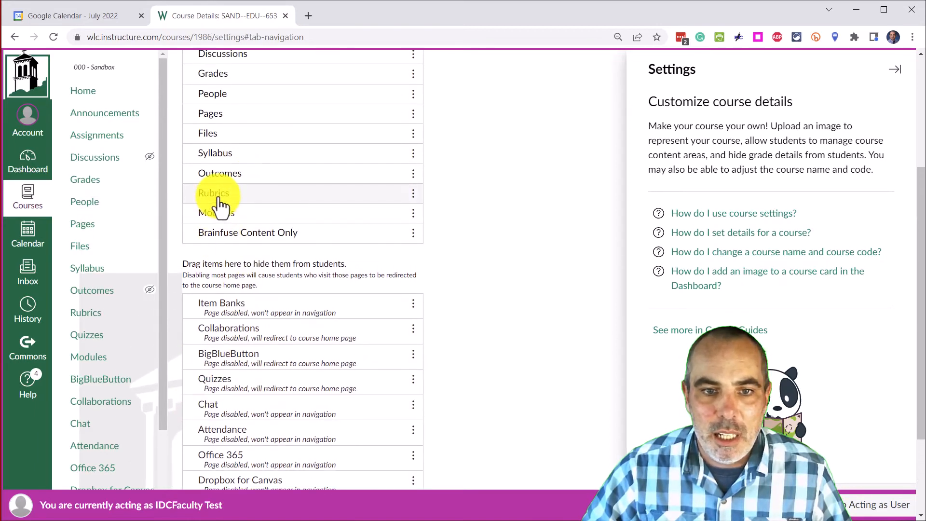
left_click_drag(219, 199, 208, 331)
left_click_drag(221, 177, 223, 332)
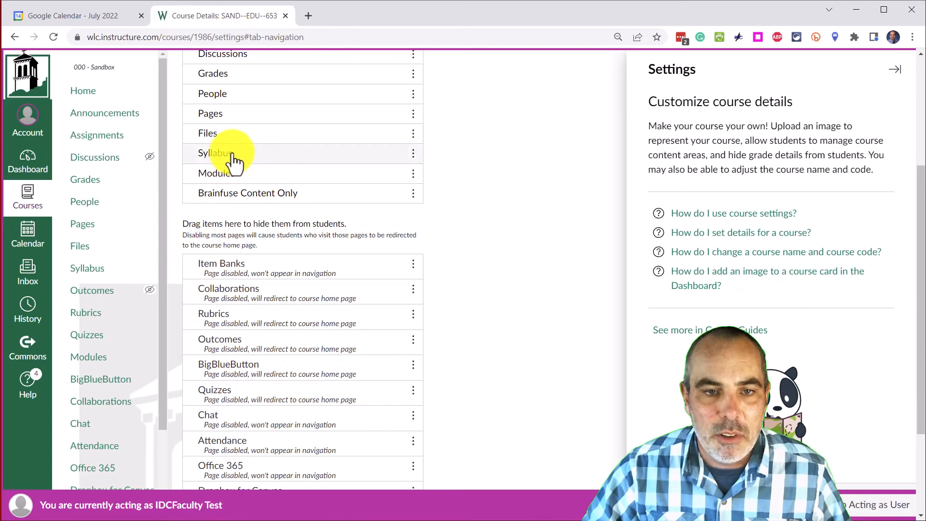
left_click_drag(225, 136, 226, 327)
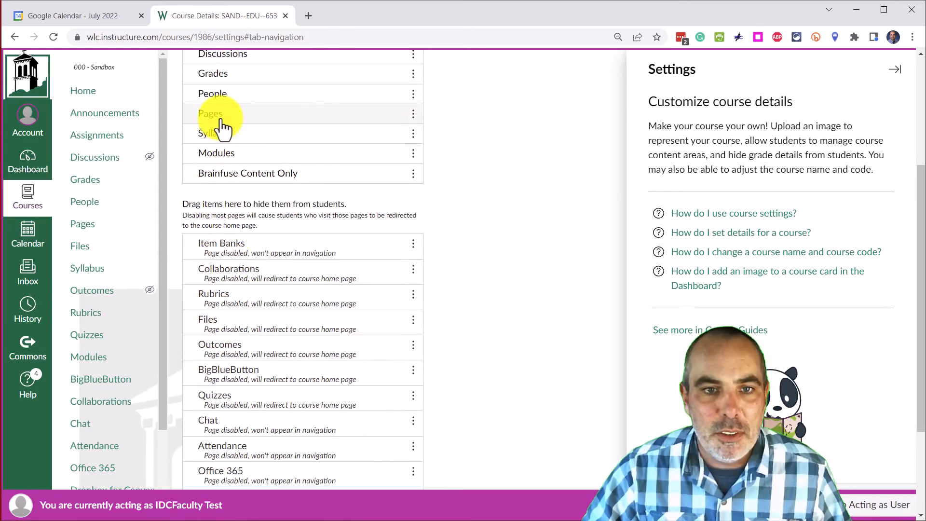
left_click_drag(217, 118, 218, 322)
scroll(218, 301, "up", 3)
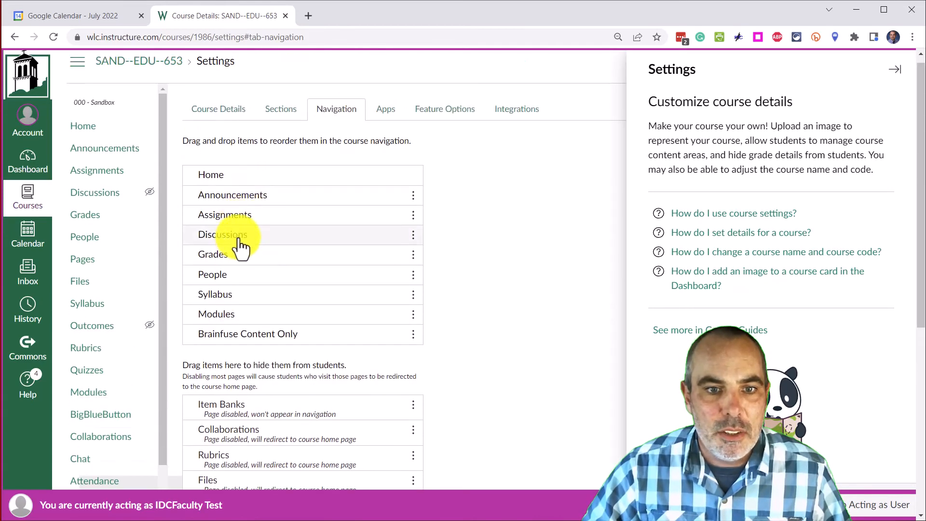
left_click_drag(237, 236, 233, 459)
left_click_drag(226, 216, 258, 388)
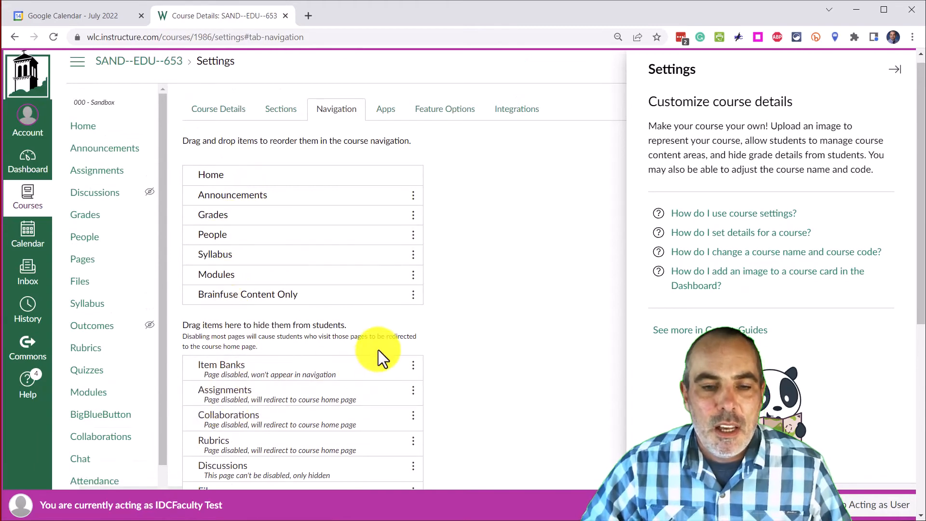
Check the list of hidden navigation items and save the course navigation.
scroll(258, 216, "down", 1)
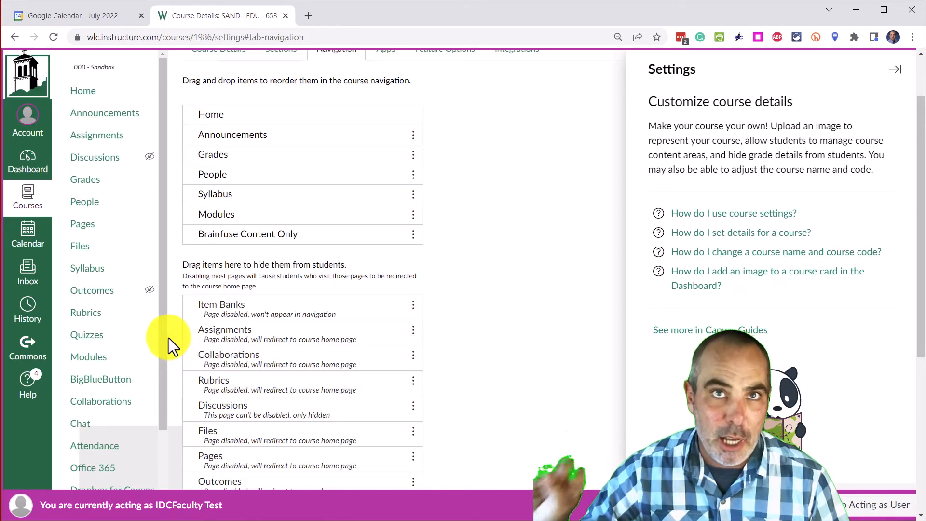
scroll(226, 364, "down", 1)
scroll(227, 365, "down", 1)
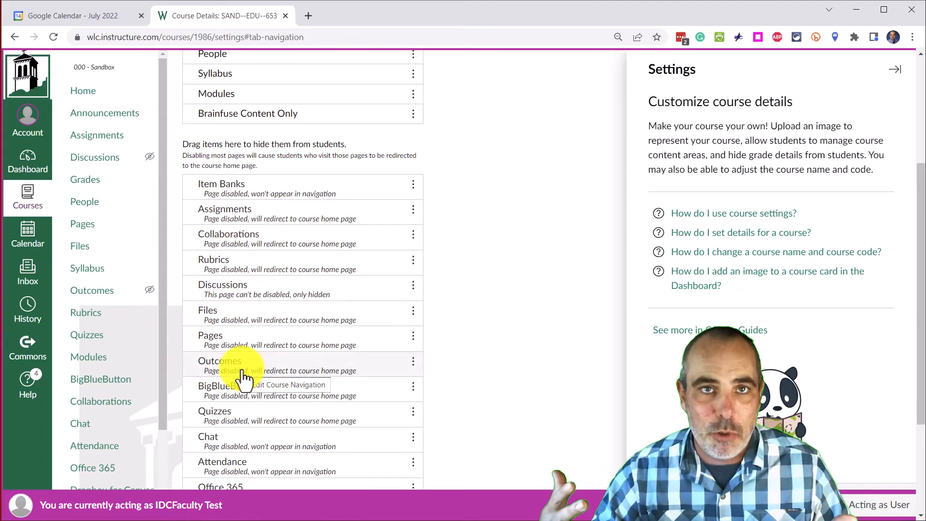
scroll(244, 379, "up", 3)
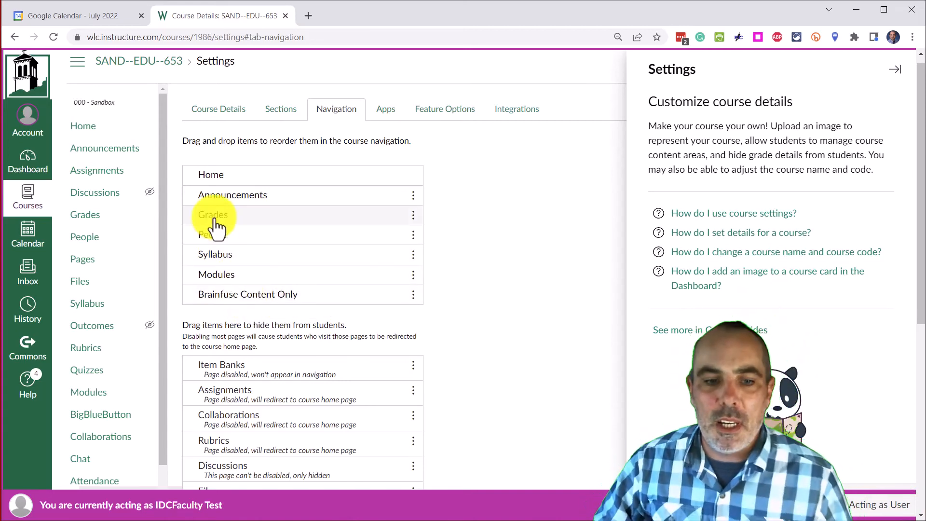
scroll(279, 262, "down", 6)
scroll(333, 410, "down", 1)
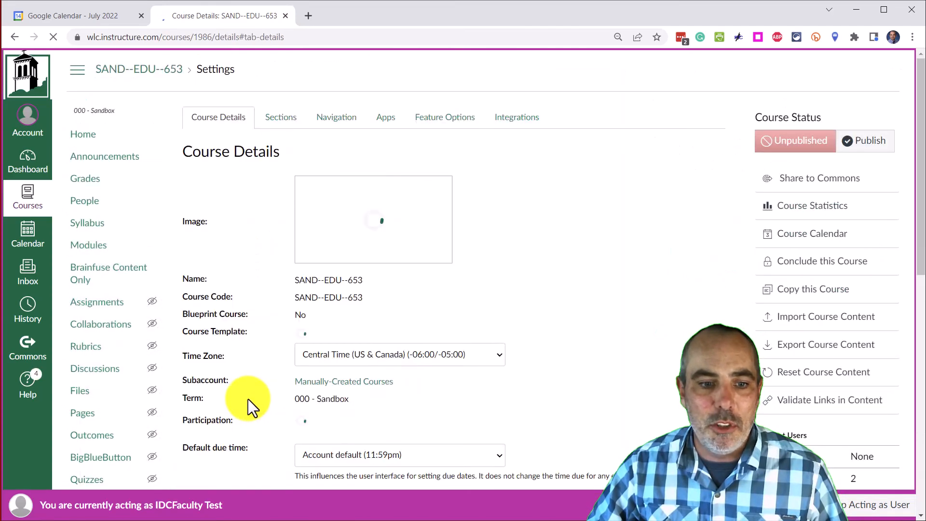
Launch Brainfuse from the course's Brainfuse Content Only page and browse its help and study tools.
scroll(145, 392, "down", 6)
scroll(103, 423, "up", 4)
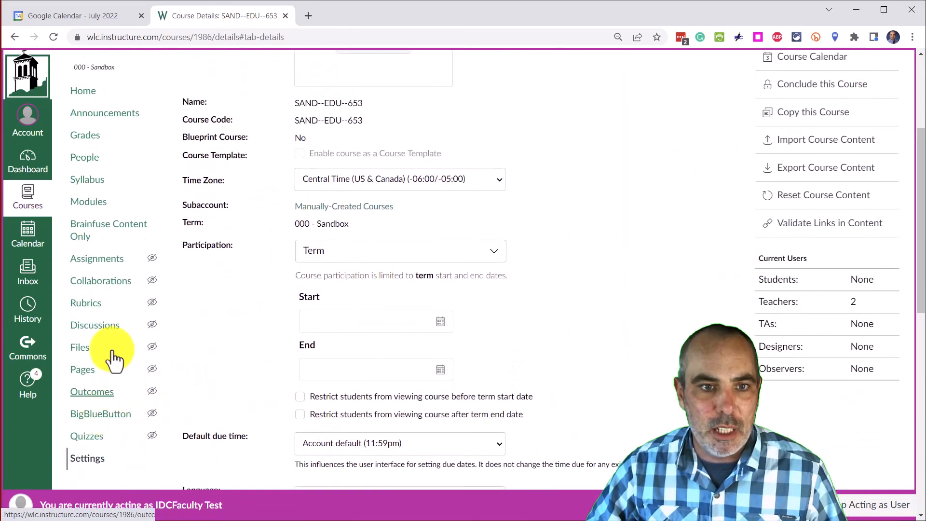
left_click(110, 221)
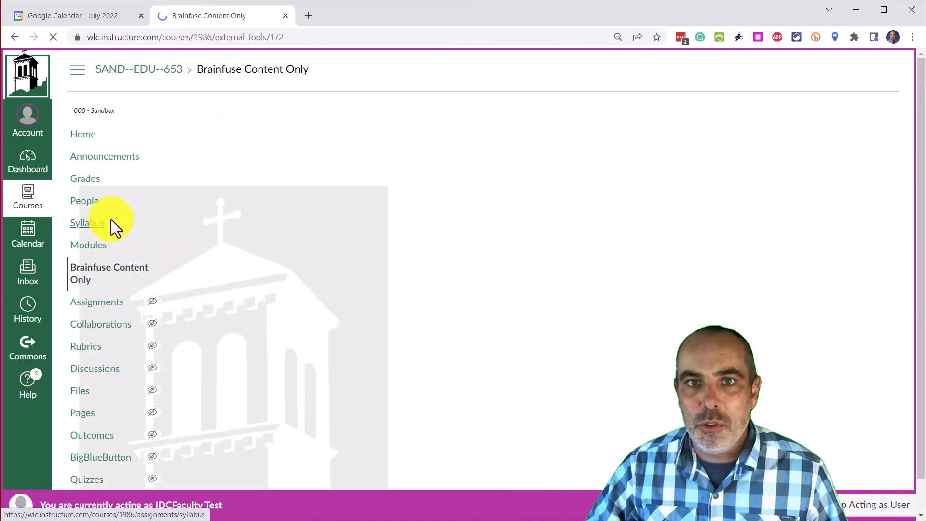
left_click(234, 138)
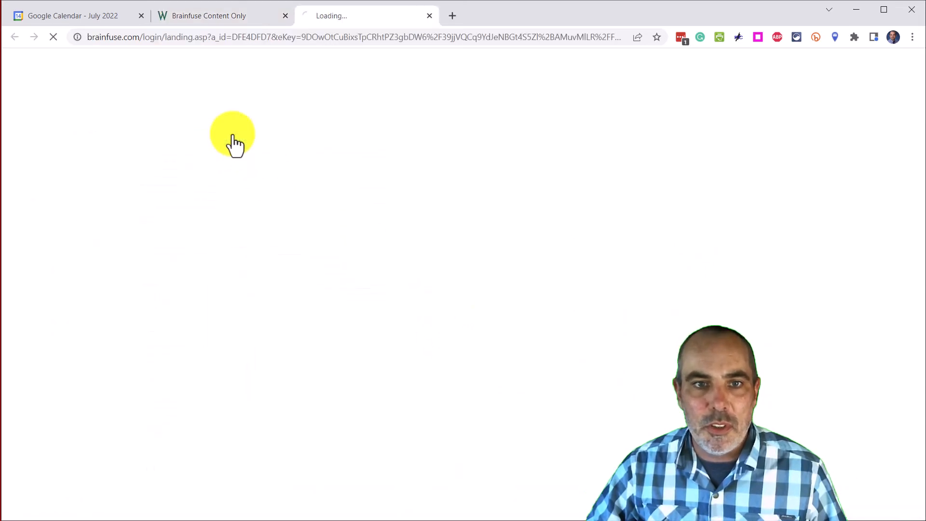
scroll(488, 290, "down", 4)
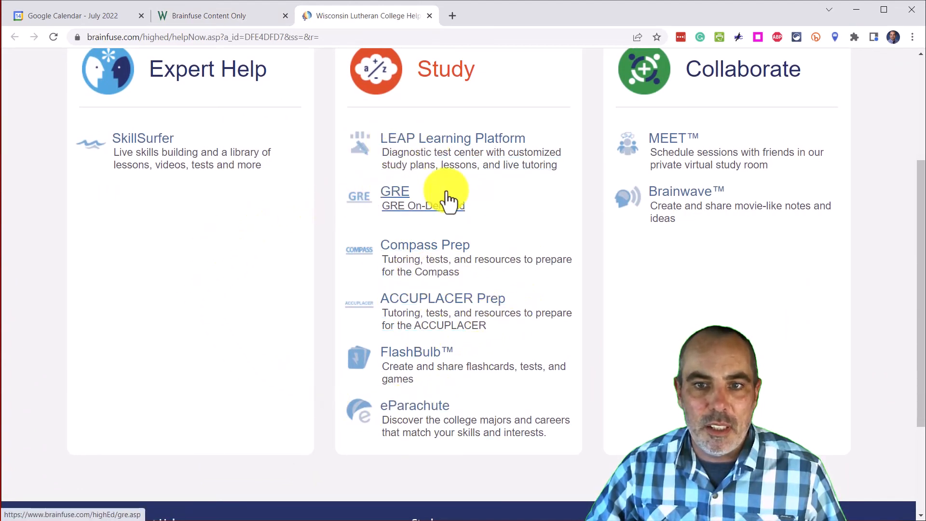
scroll(436, 265, "up", 3)
left_click(249, 109)
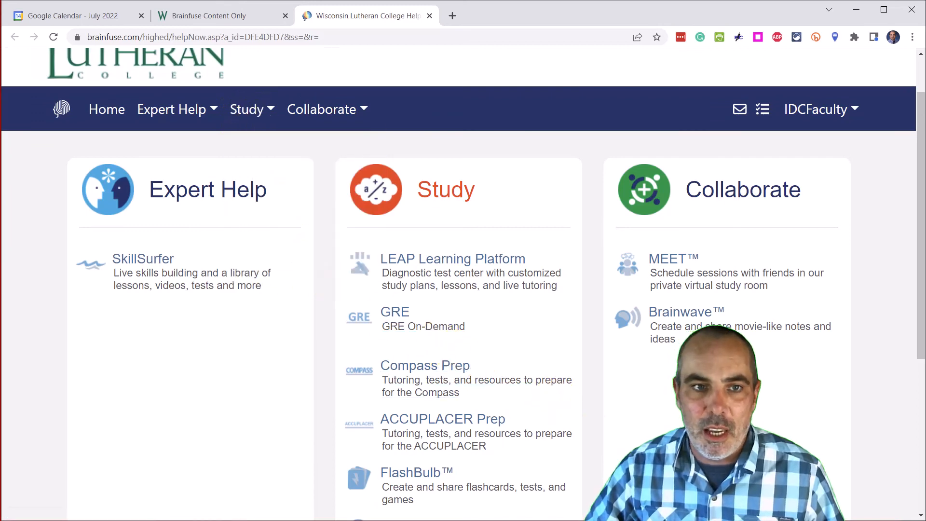
scroll(336, 189, "up", 2)
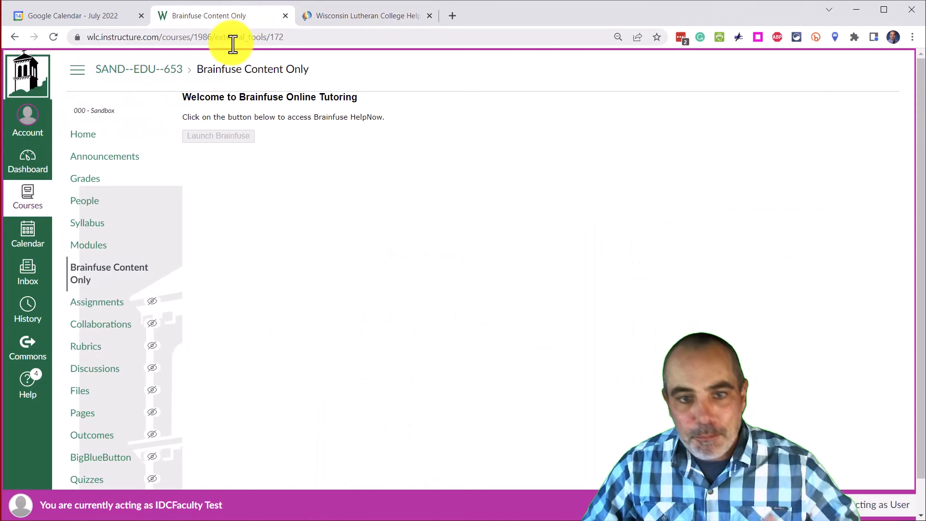